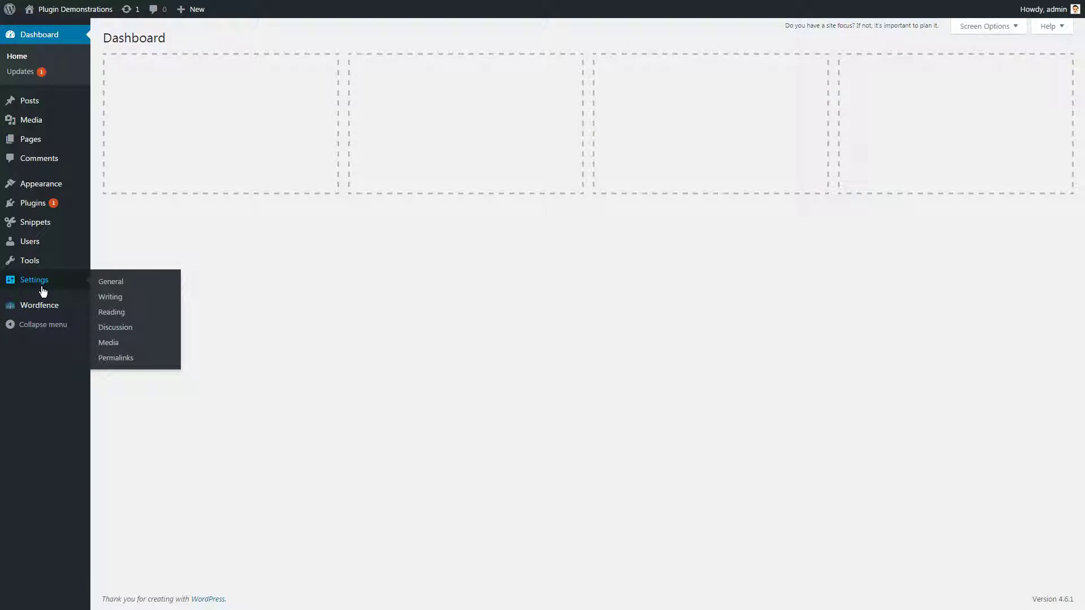
- Change the permalink structure from Plain to Post name and save it
{"action": "left_click", "coordinate": [121, 358]}
{"action": "left_click", "coordinate": [107, 111]}
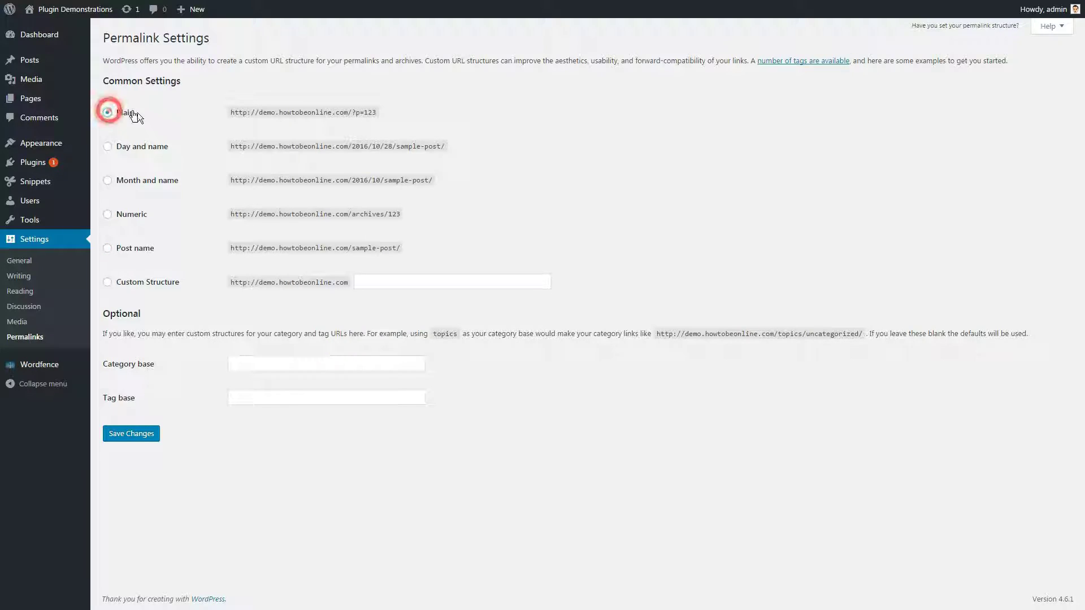
{"action": "left_click_drag", "start_coordinate": [378, 112], "coordinate": [211, 111]}
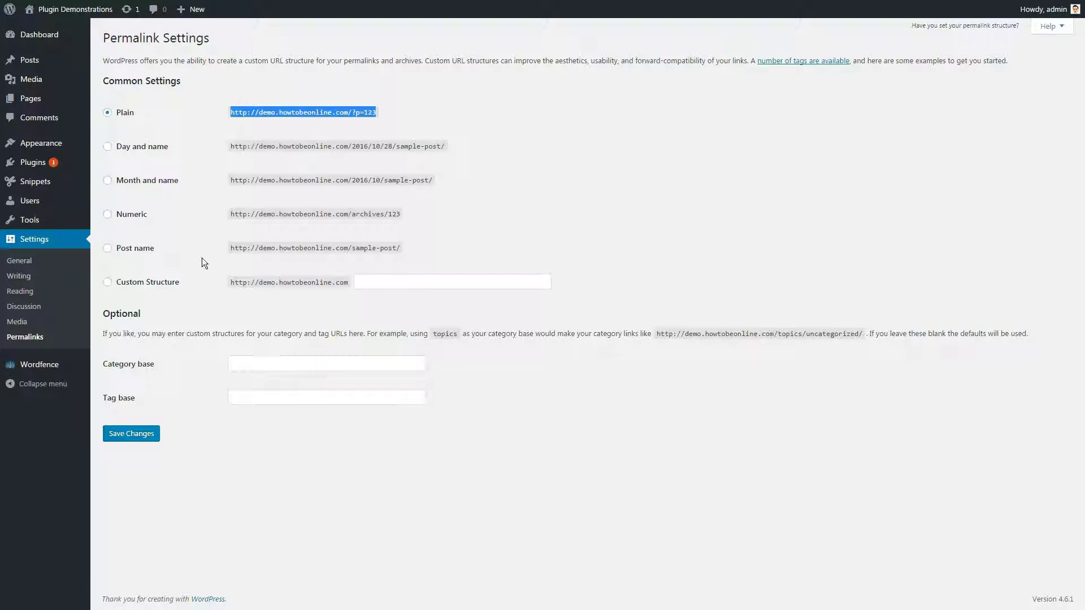
{"action": "left_click", "coordinate": [107, 250]}
{"action": "left_click", "coordinate": [129, 433]}
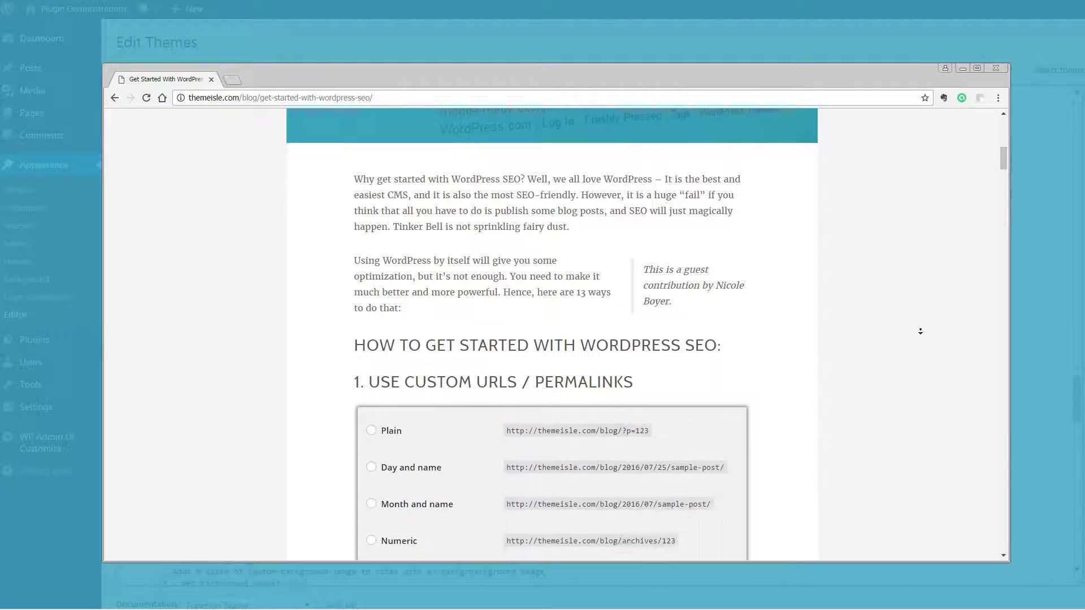
{"action": "scroll", "coordinate": [920, 298], "scroll_direction": "down", "scroll_amount": 5}
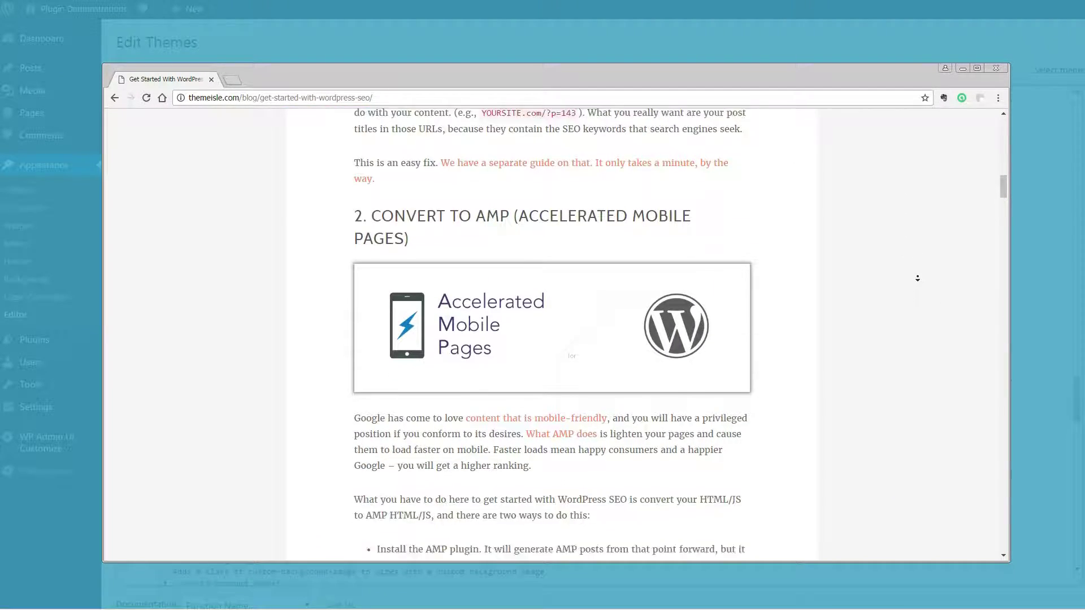
- Scroll the SEO guide to its AMP section, shrink the window, then reload ThemeIsle and open its themes showcase
{"action": "left_click", "coordinate": [914, 264]}
{"action": "left_click_drag", "start_coordinate": [1010, 562], "coordinate": [402, 525]}
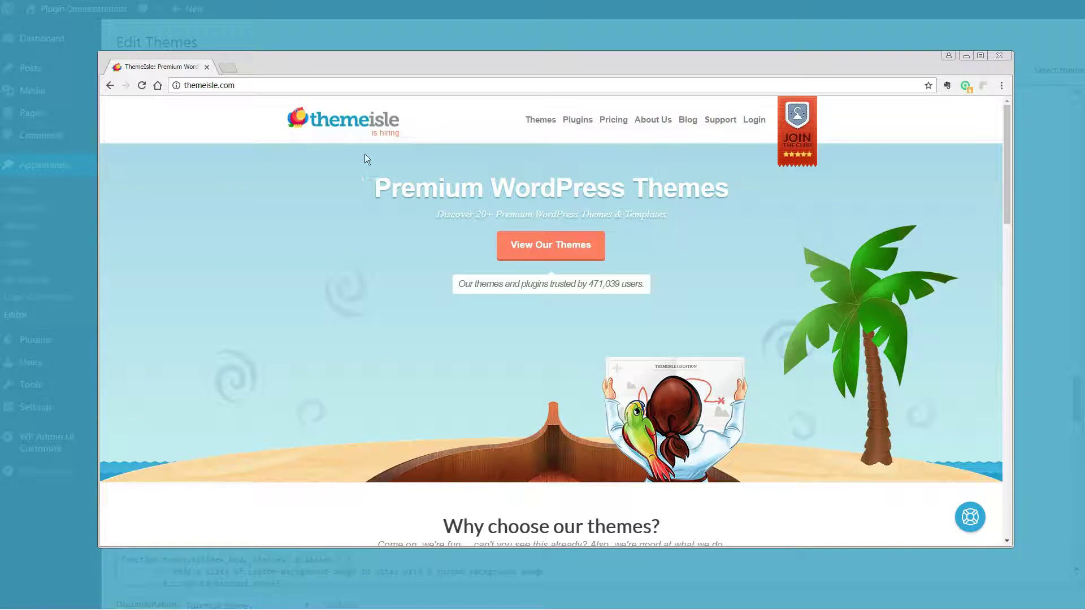
{"action": "left_click", "coordinate": [141, 85]}
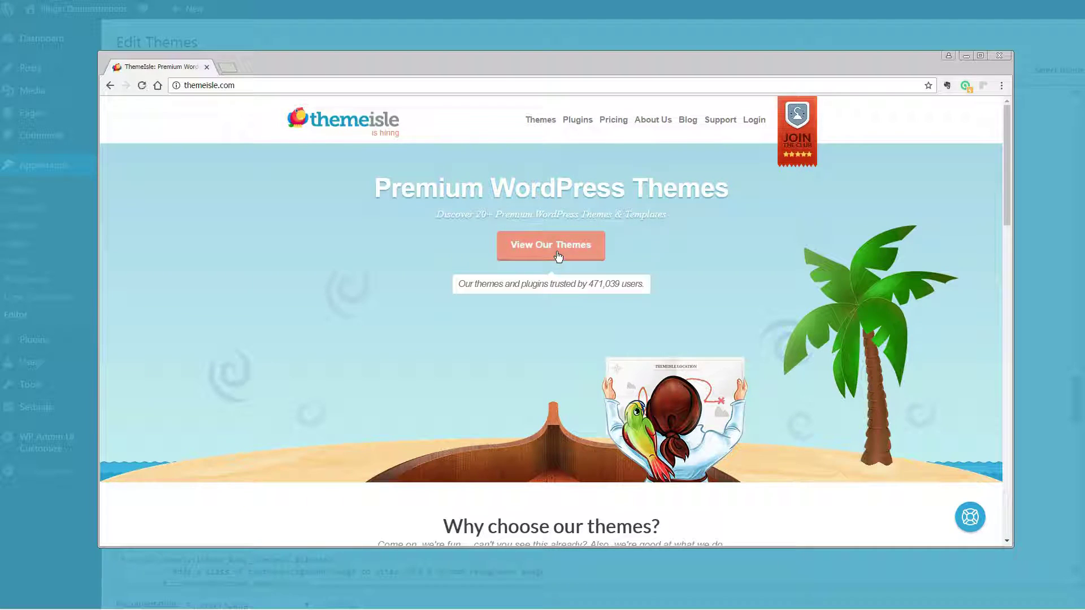
{"action": "left_click", "coordinate": [557, 251]}
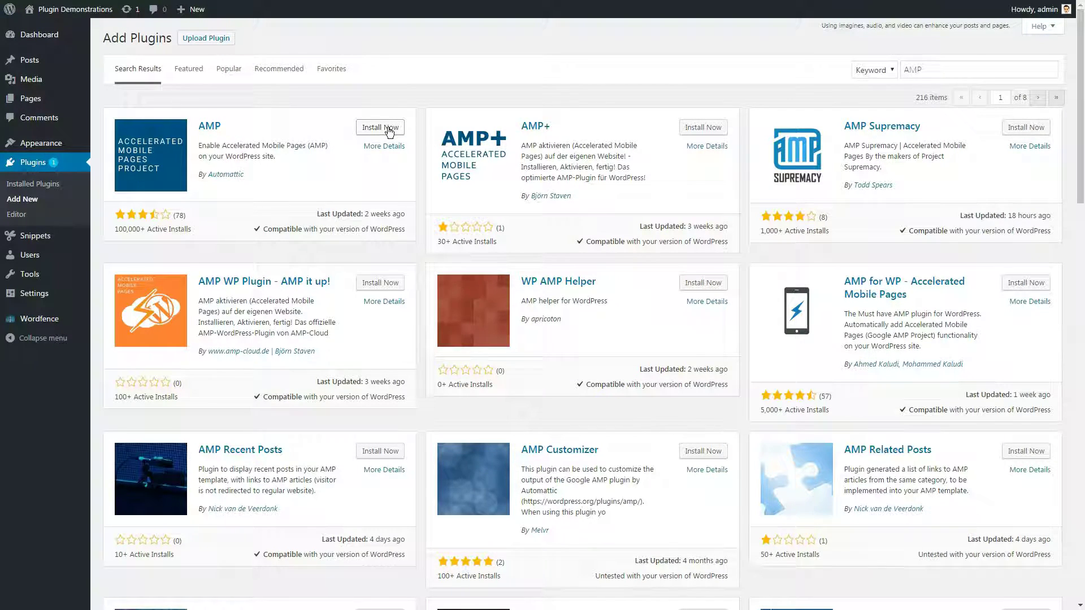
- Install the AMP plugin by Automattic from the 'AMP' search results
{"action": "left_click", "coordinate": [382, 131]}
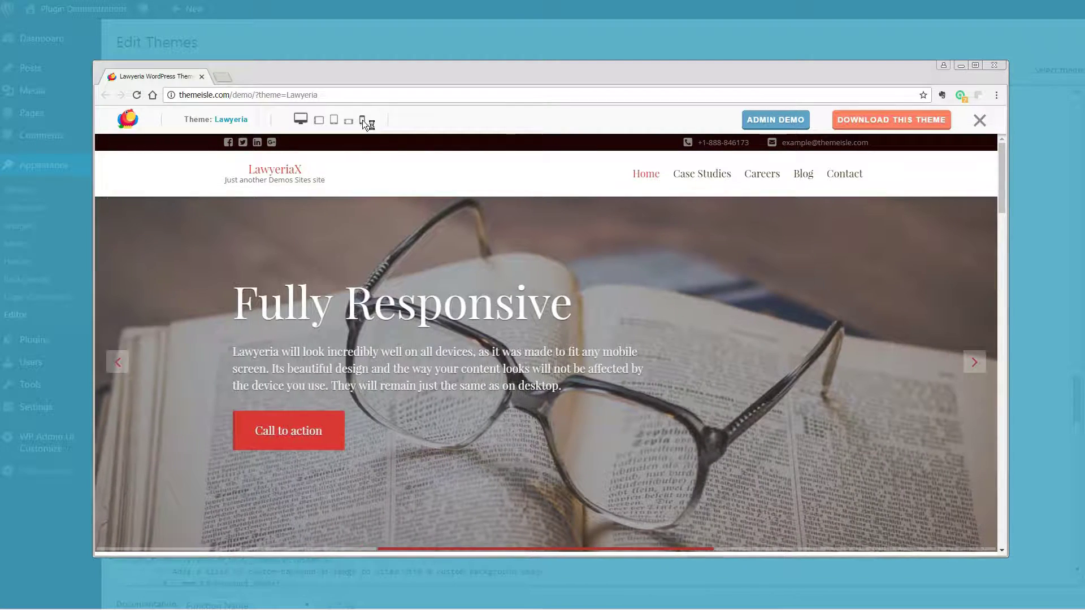
- Preview the Lawyeria demo in mobile view, reloading it and re-selecting phone width
{"action": "left_click", "coordinate": [362, 120]}
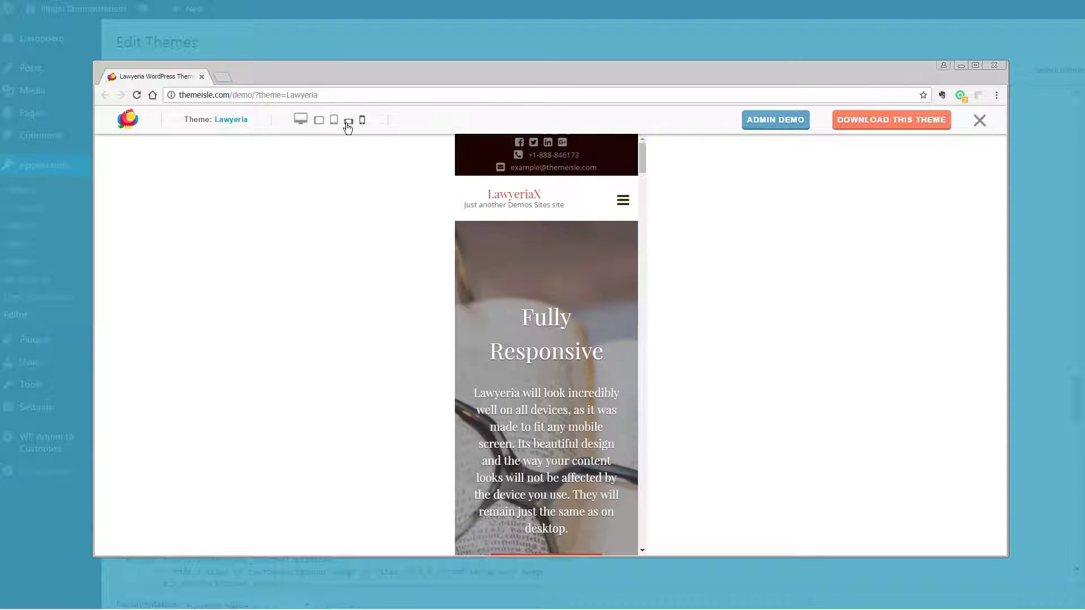
{"action": "left_click", "coordinate": [135, 99]}
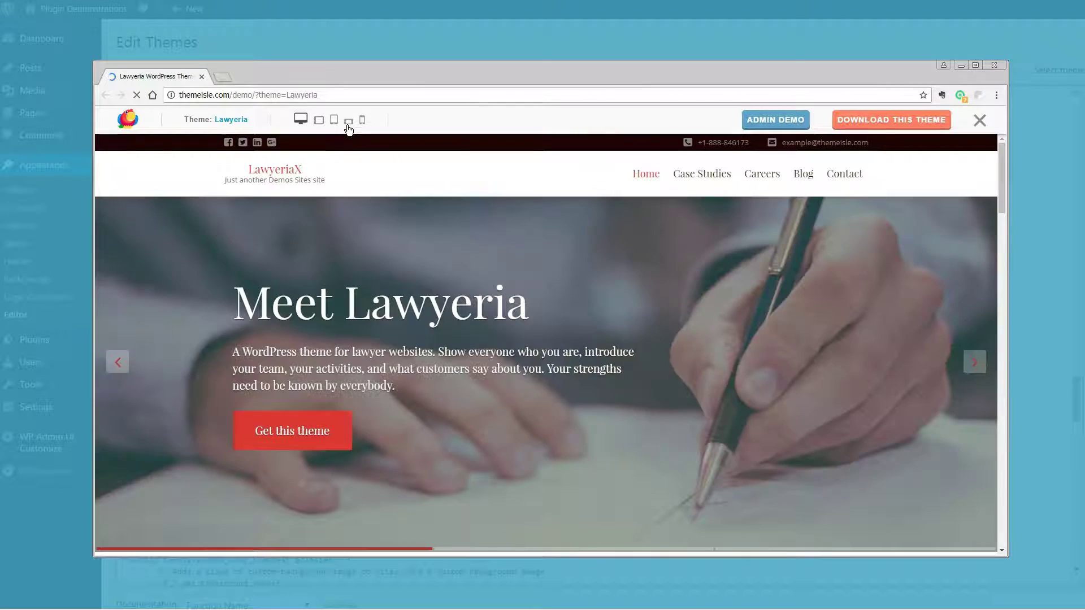
{"action": "left_click", "coordinate": [362, 121]}
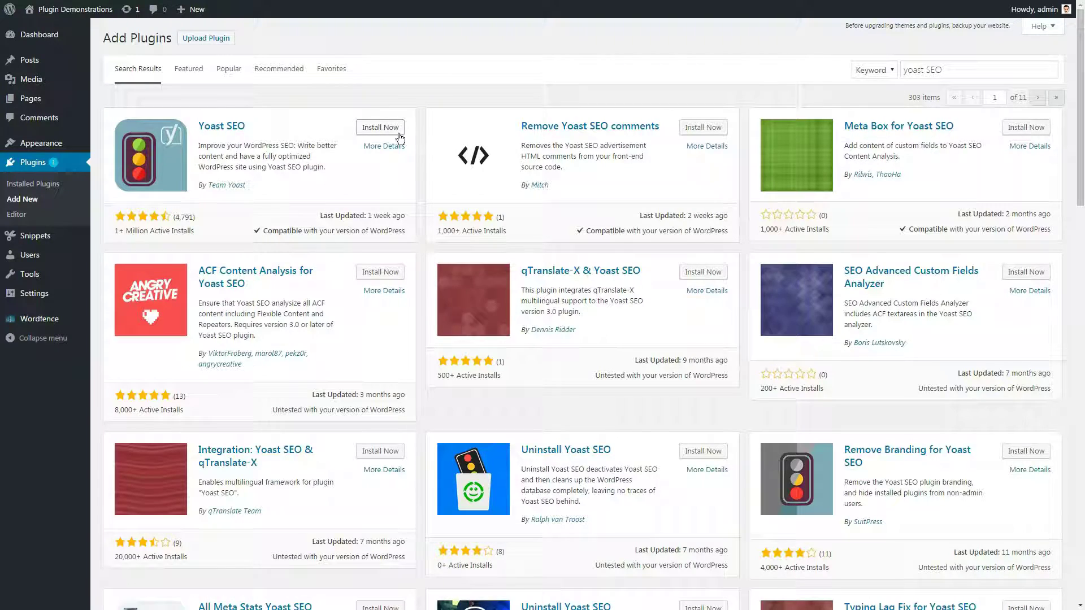
- Install Team Yoast's Yoast SEO plugin from the 'yoast SEO' search results
{"action": "left_click", "coordinate": [395, 131]}
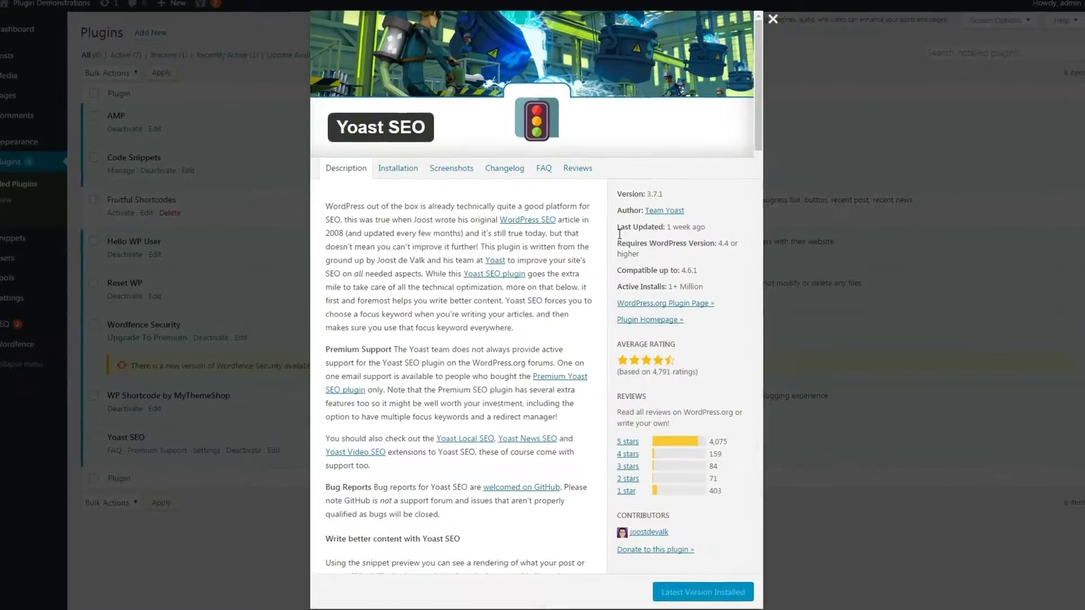
- Review the test post's Yoast readability and keyword analysis tabs
{"action": "left_click_drag", "start_coordinate": [617, 227], "coordinate": [575, 253]}
{"action": "left_click", "coordinate": [716, 272]}
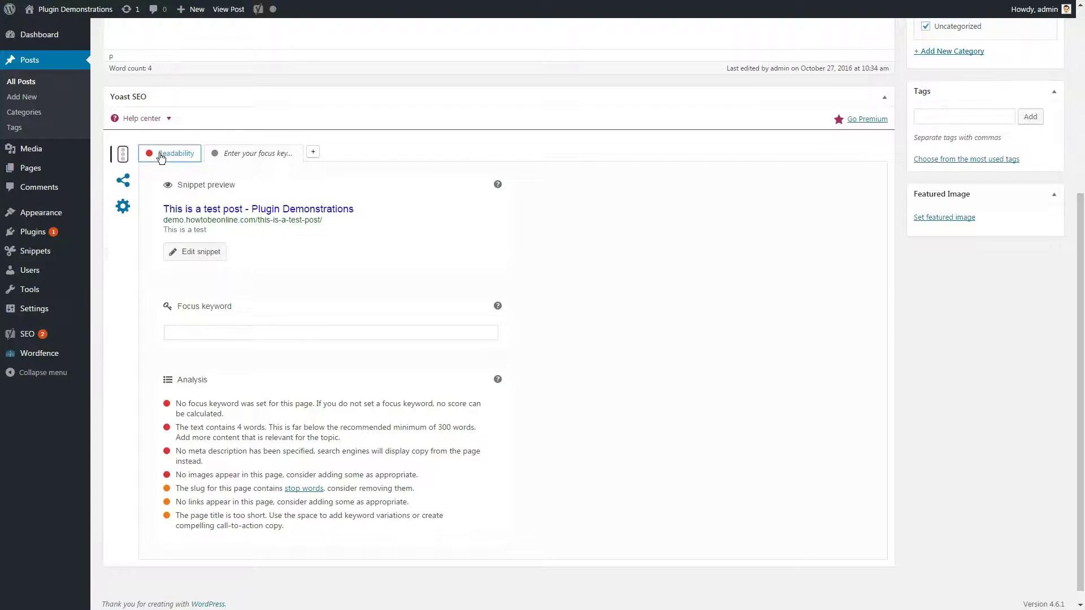
{"action": "left_click", "coordinate": [161, 154]}
{"action": "scroll", "coordinate": [170, 155], "scroll_direction": "up", "scroll_amount": 3}
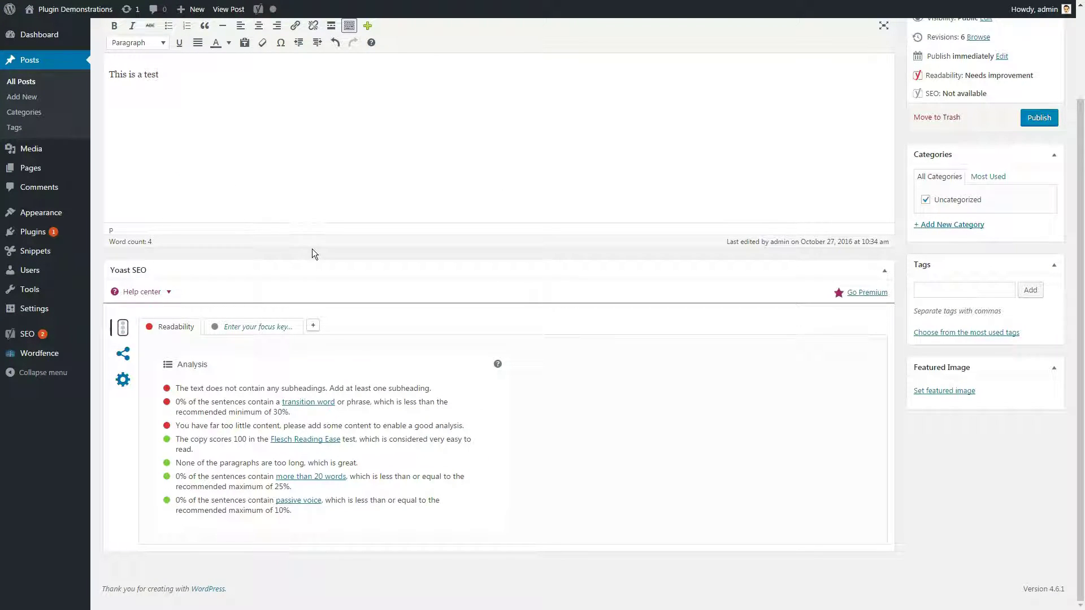
{"action": "left_click", "coordinate": [271, 327]}
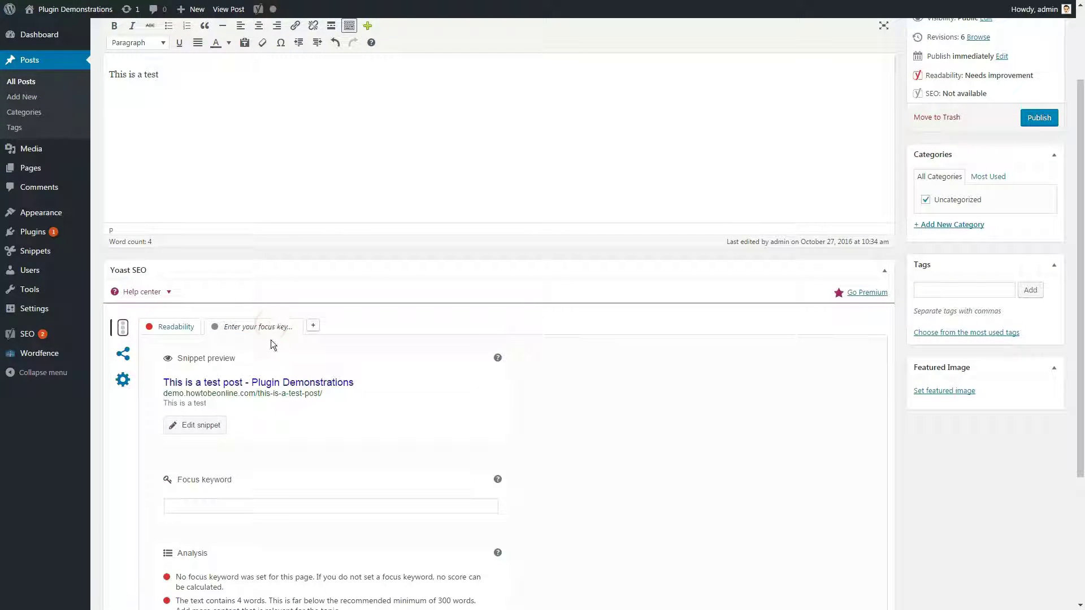
- Enter 'test' as the focus keyword and review the remaining SEO problems listed
{"action": "scroll", "coordinate": [265, 367], "scroll_direction": "down", "scroll_amount": 1}
{"action": "scroll", "coordinate": [263, 384], "scroll_direction": "down", "scroll_amount": 3}
{"action": "left_click", "coordinate": [217, 337]}
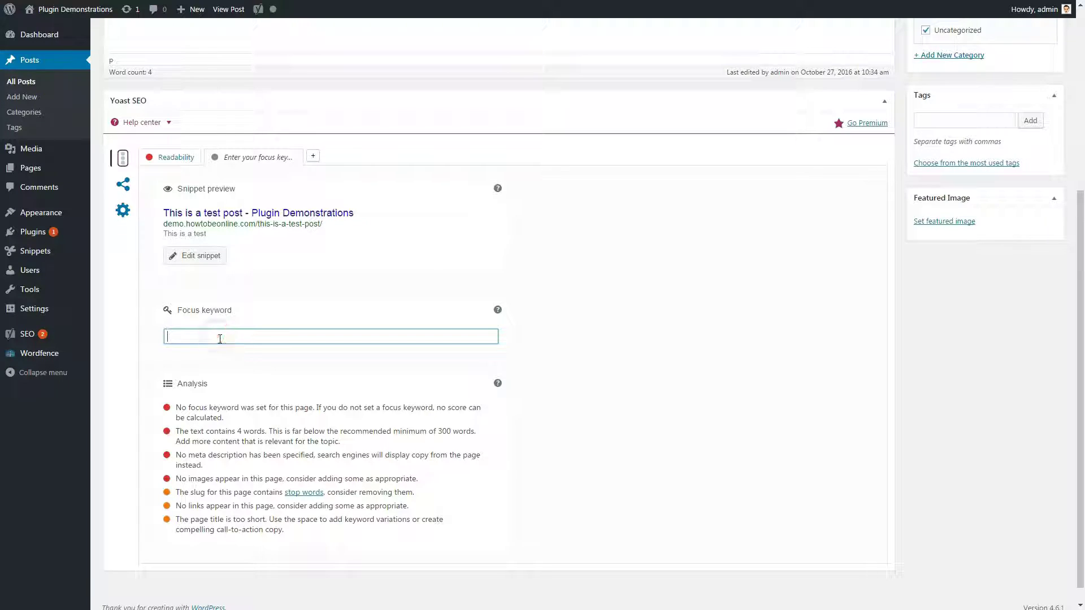
{"action": "left_click", "coordinate": [687, 433]}
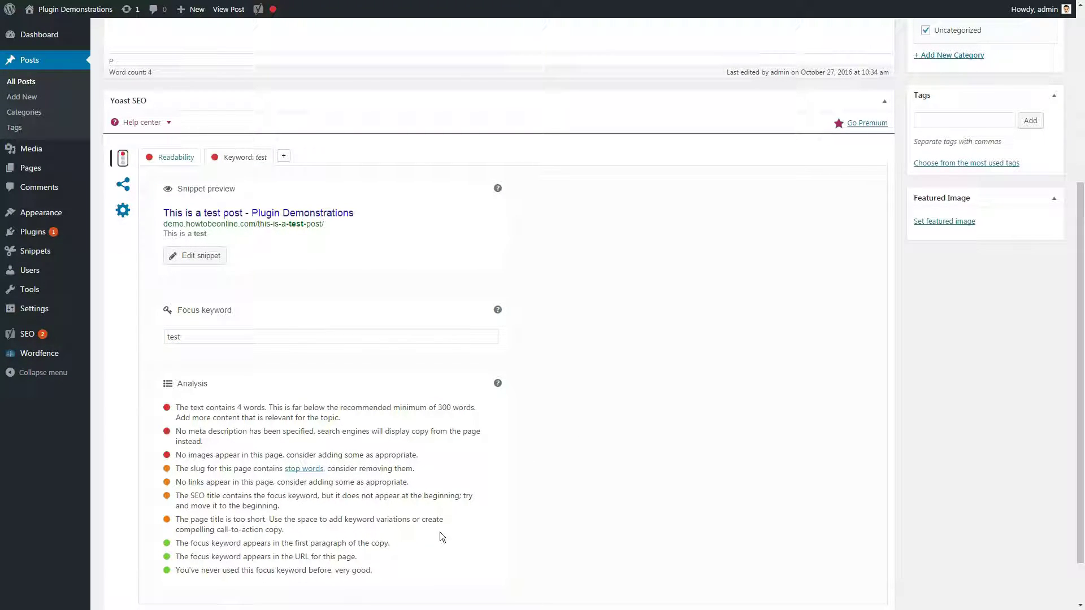
{"action": "left_click_drag", "start_coordinate": [293, 530], "coordinate": [177, 408]}
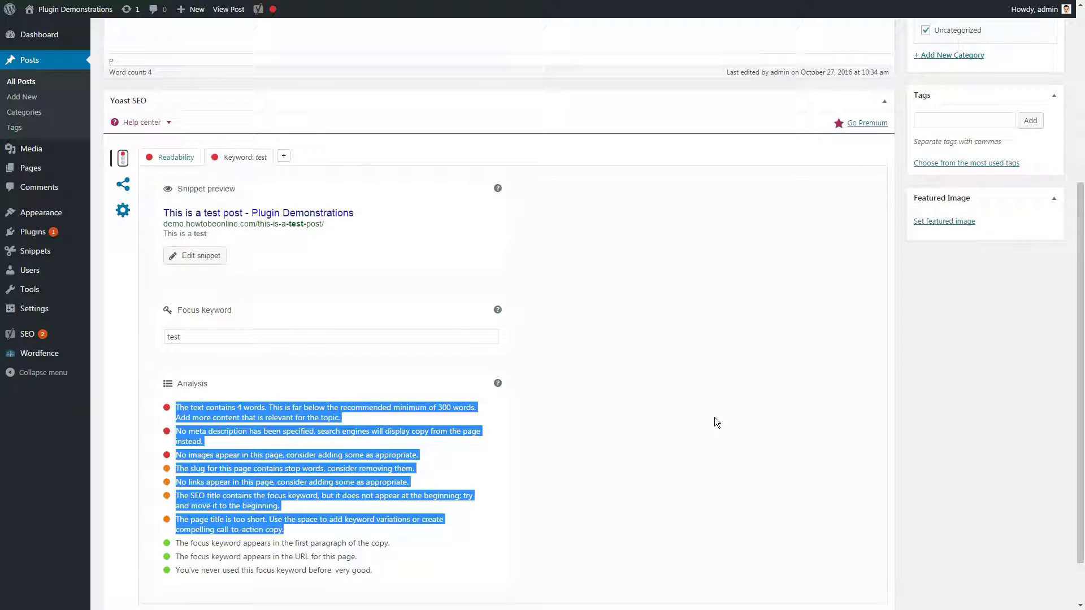
{"action": "left_click", "coordinate": [581, 467]}
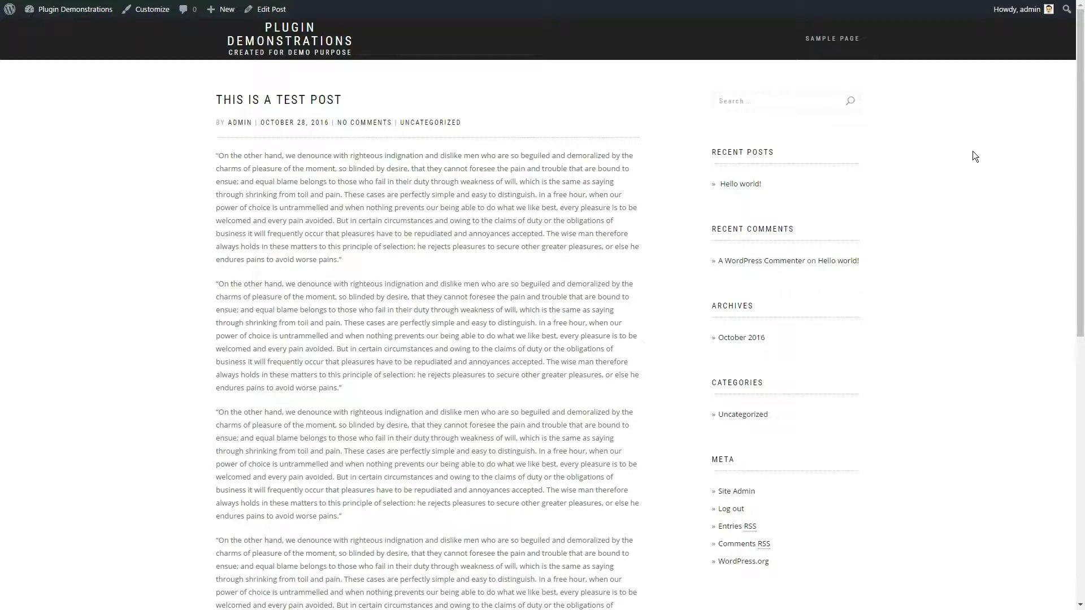
- Scroll and autoscroll down through the published 'This is a test post' on the live site
{"action": "scroll", "coordinate": [972, 152], "scroll_direction": "down", "scroll_amount": 2}
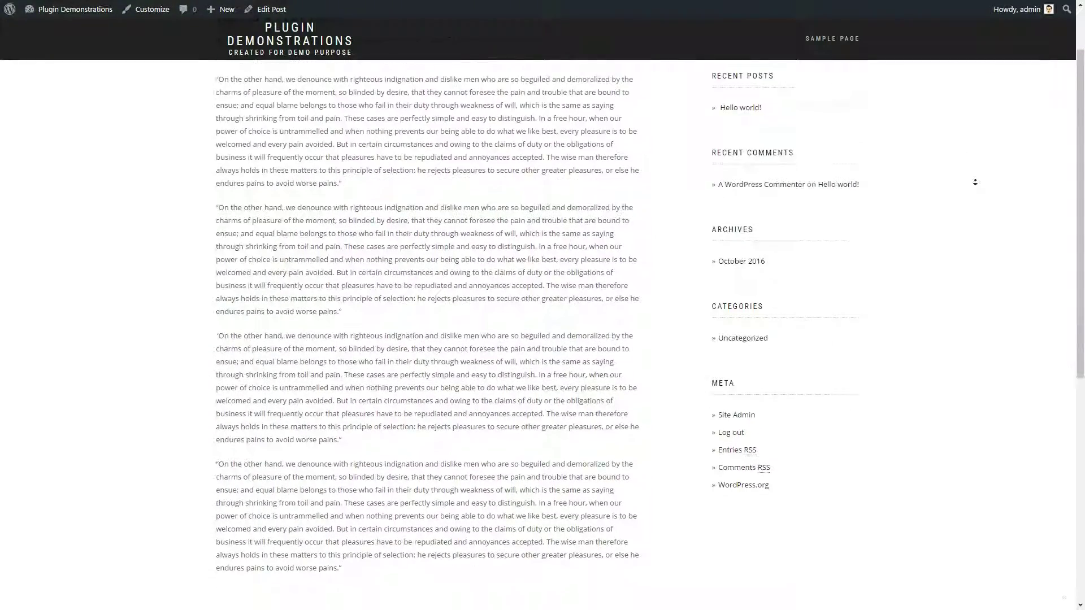
{"action": "scroll", "coordinate": [975, 182], "scroll_direction": "down", "scroll_amount": 2}
{"action": "middle_click", "coordinate": [976, 182]}
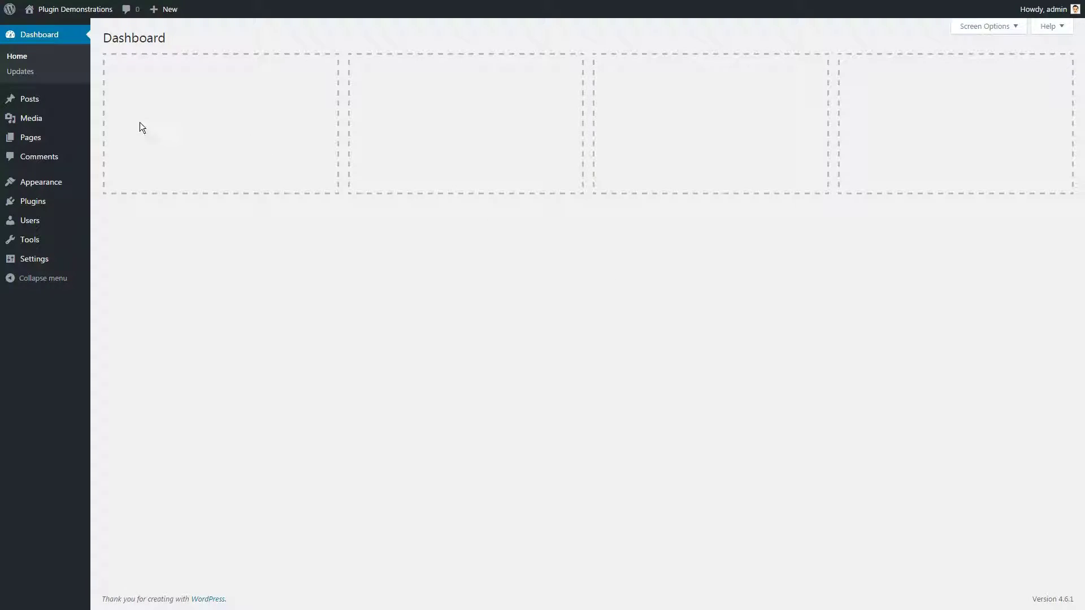
- Open the island photo pexels-photo-188029 on its media edit page
{"action": "mouse_move", "coordinate": [29, 117]}
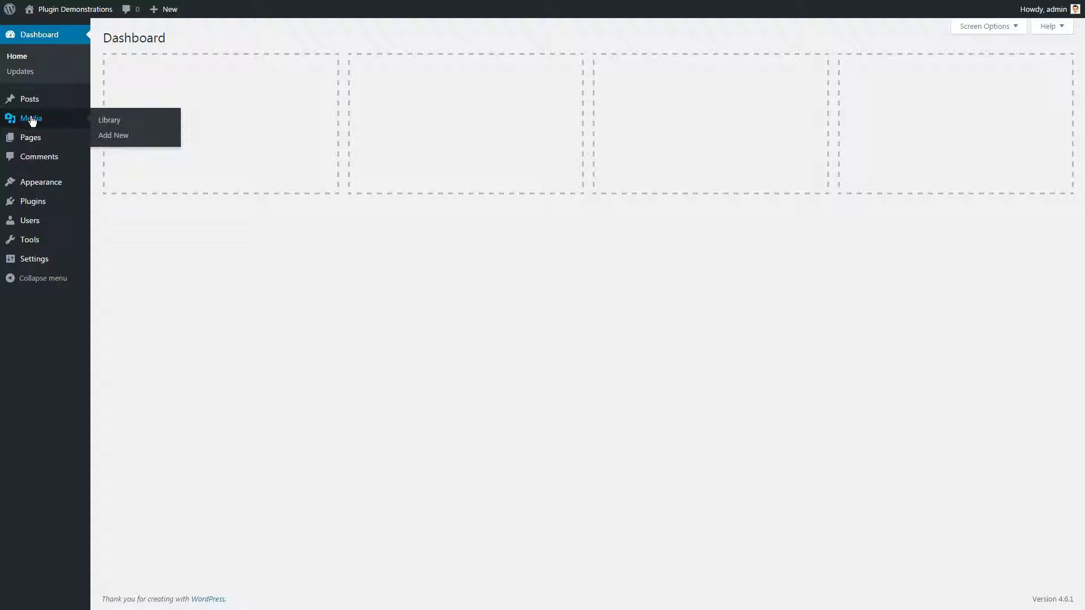
{"action": "left_click", "coordinate": [105, 120]}
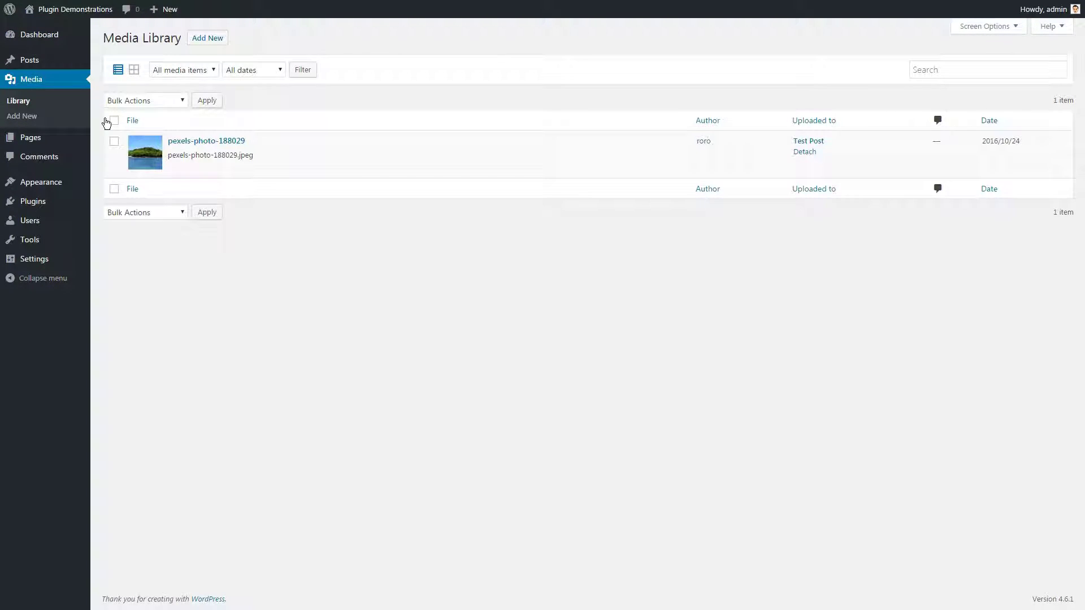
{"action": "left_click", "coordinate": [175, 169]}
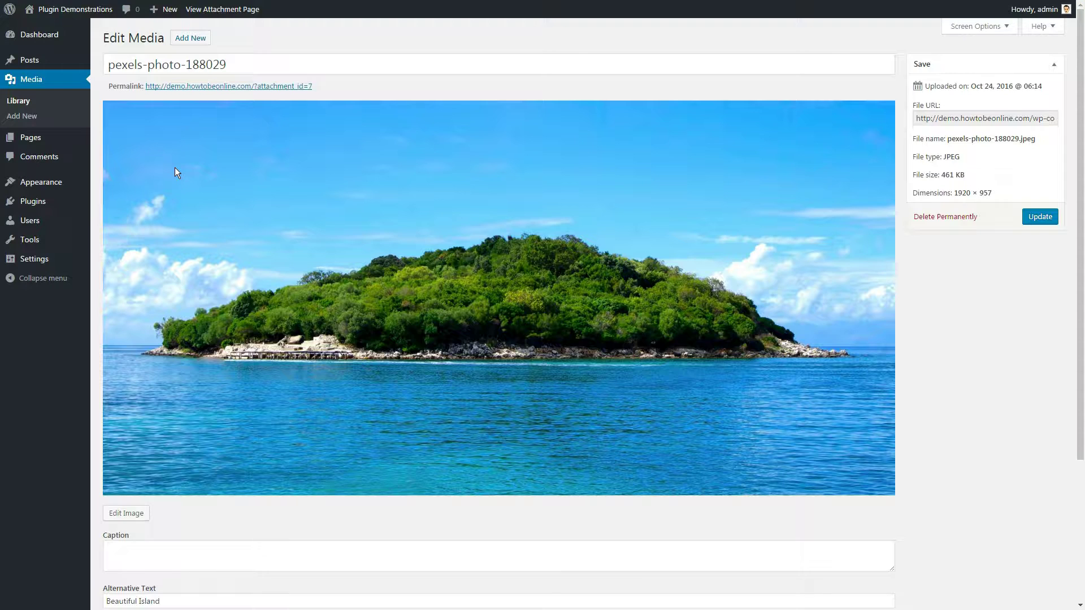
- Check the caption and 'Beautiful Island' alt text, then update the media file
{"action": "scroll", "coordinate": [391, 215], "scroll_direction": "down", "scroll_amount": 3}
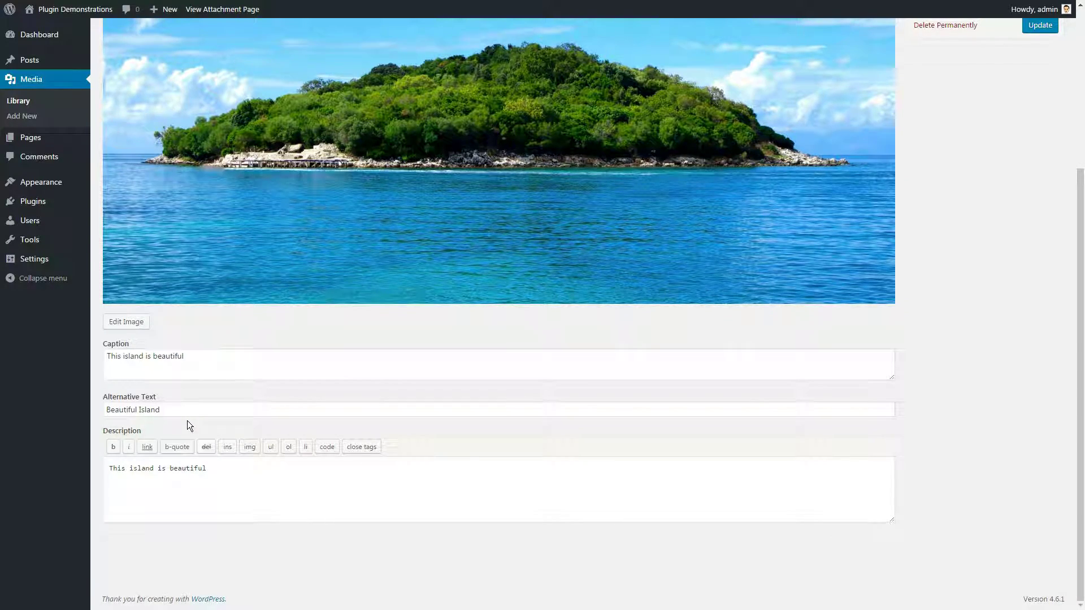
{"action": "scroll", "coordinate": [188, 421], "scroll_direction": "up", "scroll_amount": 3}
{"action": "scroll", "coordinate": [187, 421], "scroll_direction": "down", "scroll_amount": 3}
{"action": "triple_click", "coordinate": [171, 414]}
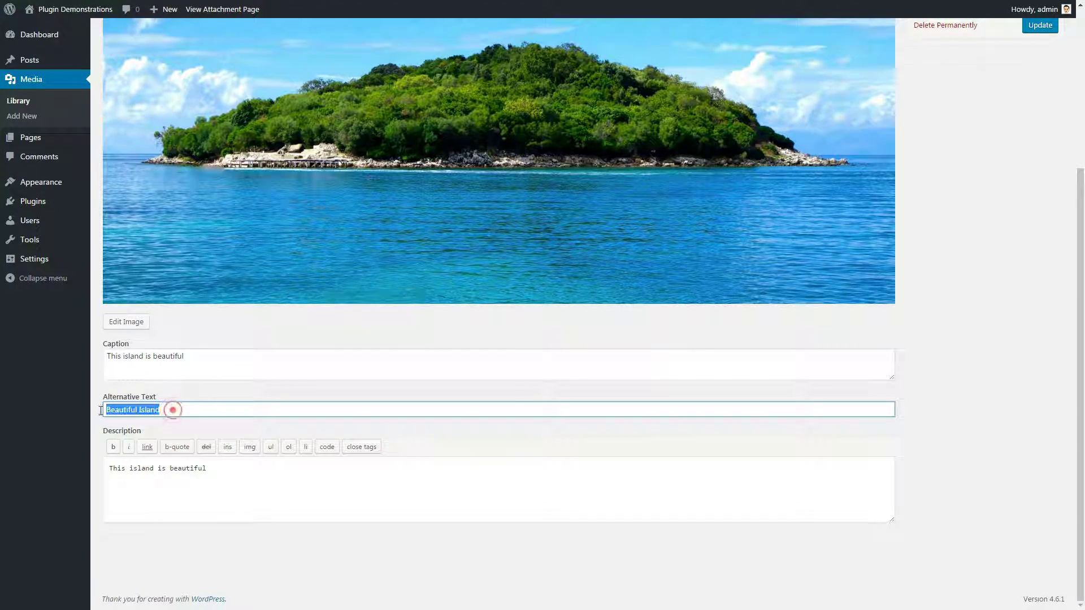
{"action": "triple_click", "coordinate": [192, 359]}
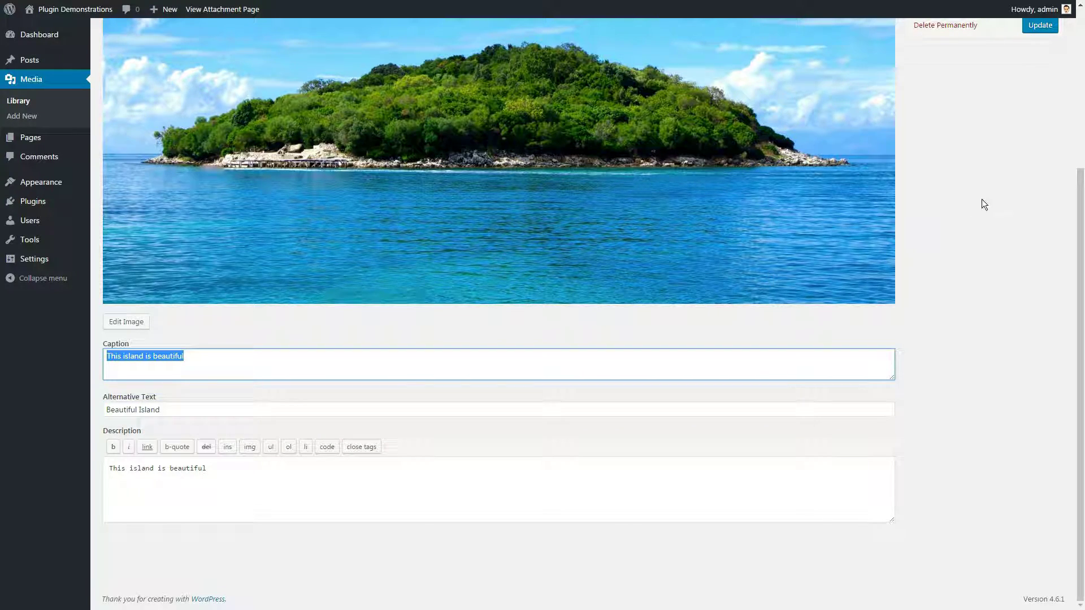
{"action": "left_click_drag", "start_coordinate": [1076, 261], "coordinate": [1082, 134]}
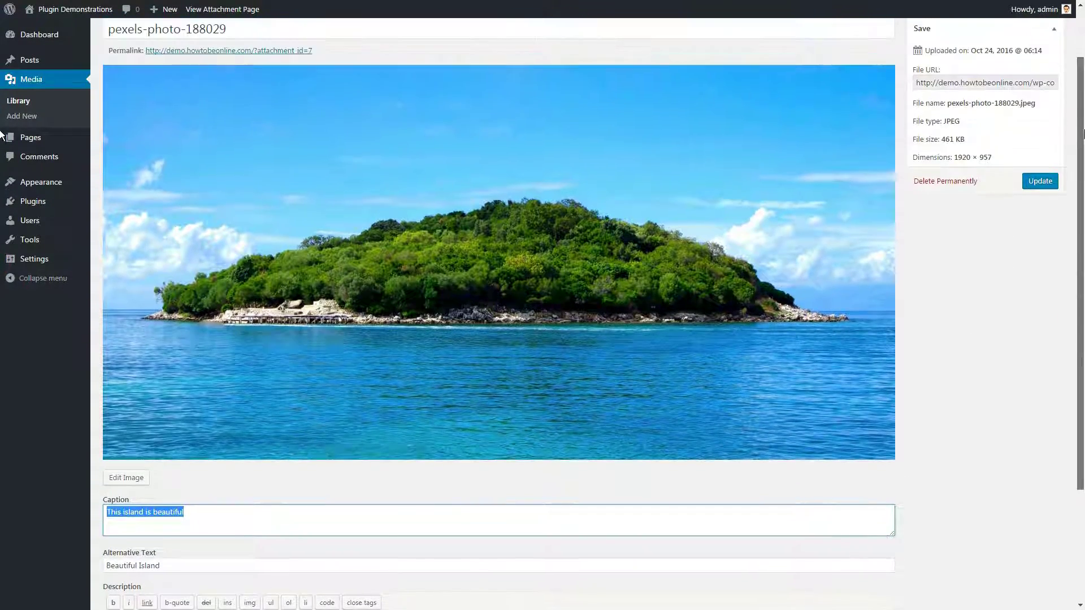
{"action": "left_click", "coordinate": [1039, 180]}
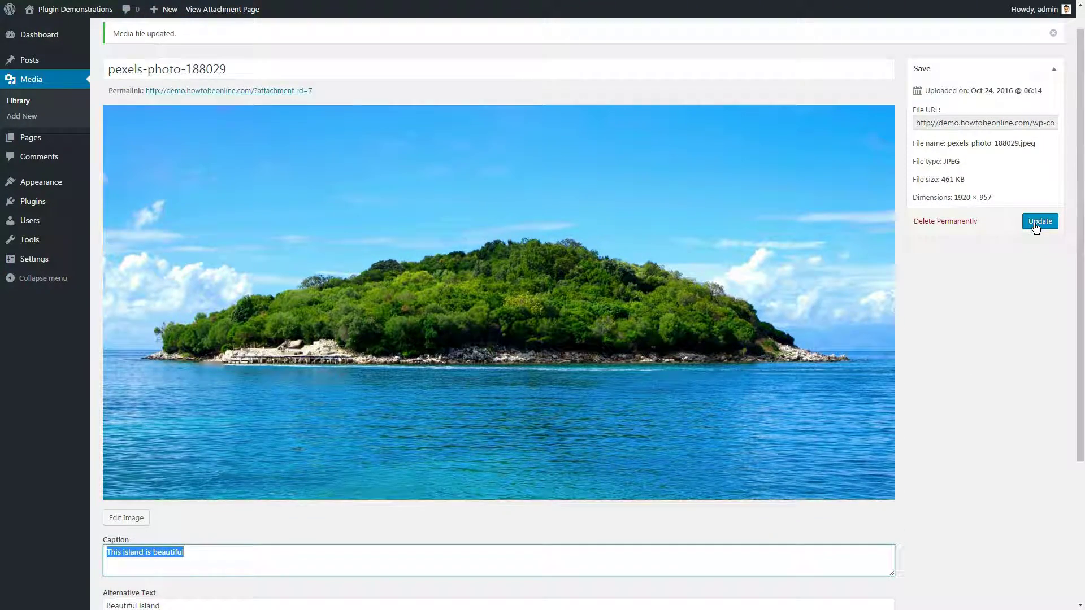
{"action": "left_click", "coordinate": [1040, 221]}
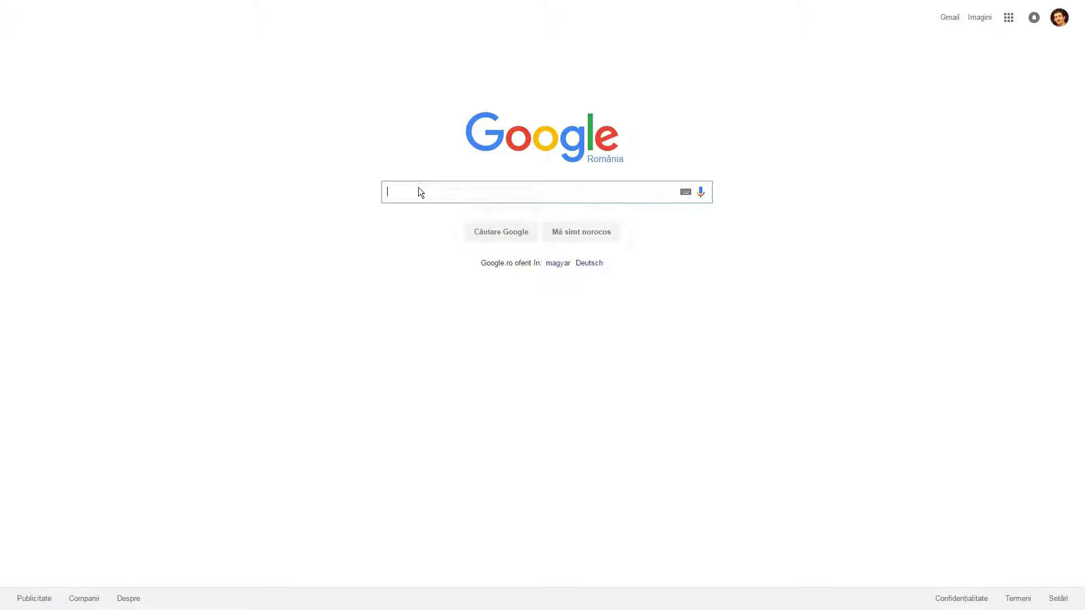
- Search Google for 'one page wordpress theme' and mark the Parallax One result's date line
{"action": "type", "text": "wordpr"}
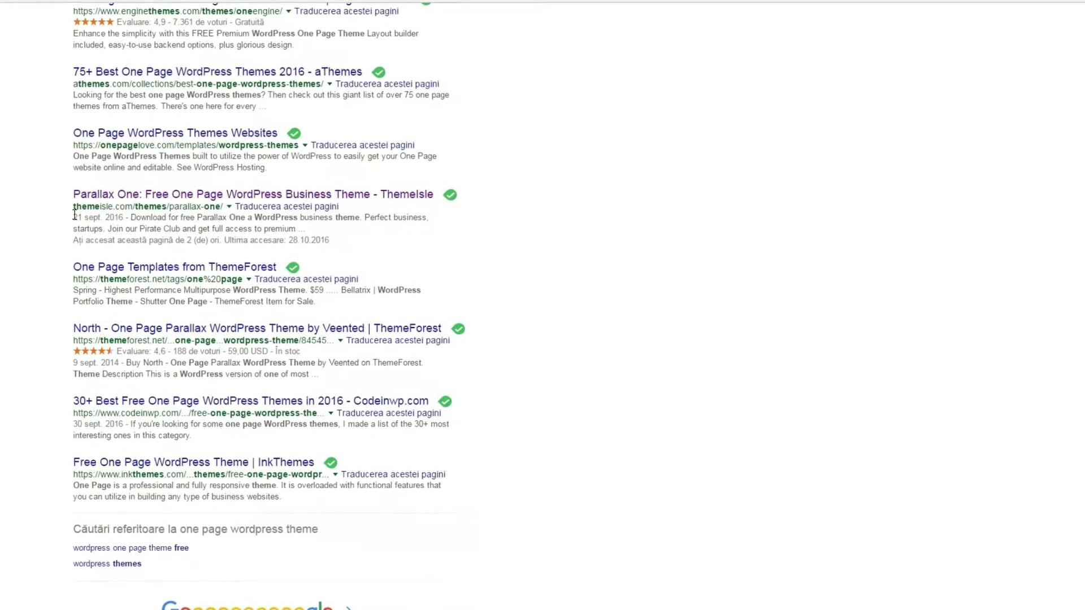
{"action": "left_click_drag", "start_coordinate": [74, 216], "coordinate": [349, 250]}
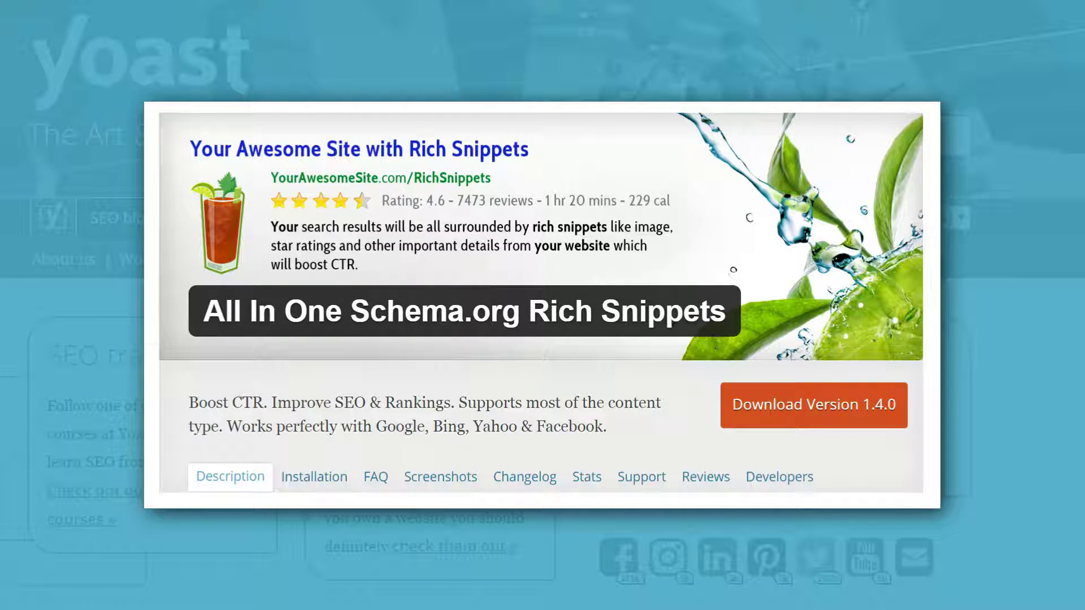
- Install and activate All In One Schema.org Rich Snippets, then view its How to Use? instructions
{"action": "left_click", "coordinate": [389, 133]}
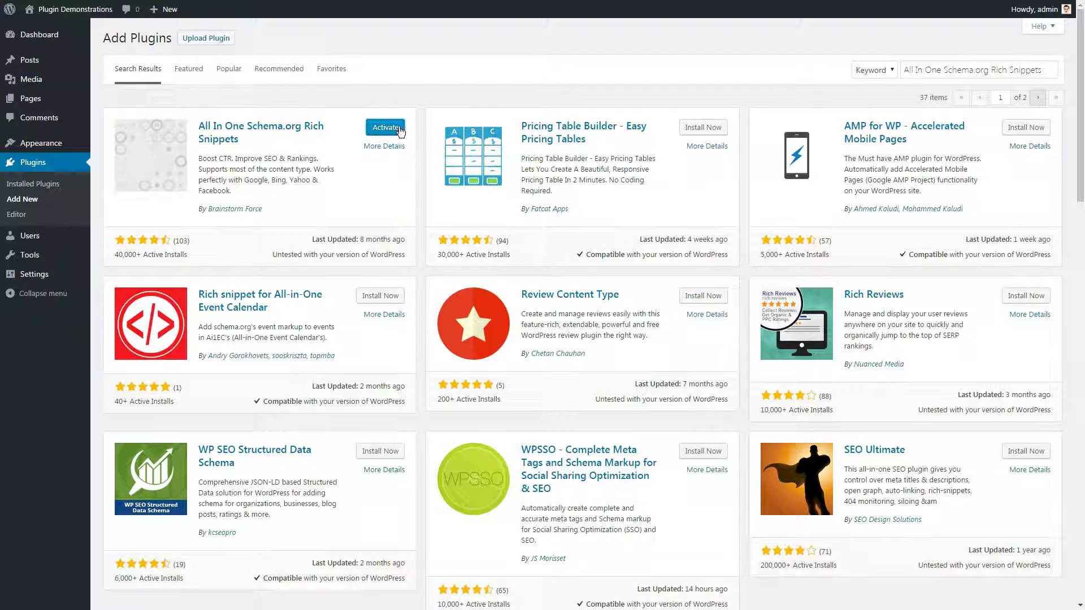
{"action": "left_click", "coordinate": [398, 125]}
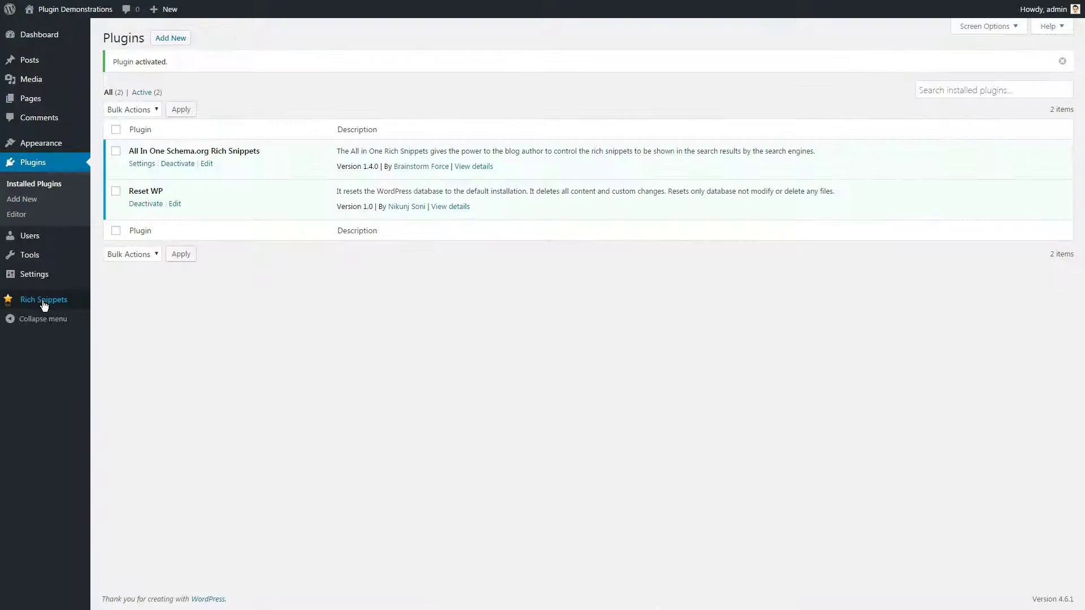
{"action": "left_click", "coordinate": [42, 300]}
{"action": "left_click", "coordinate": [262, 67]}
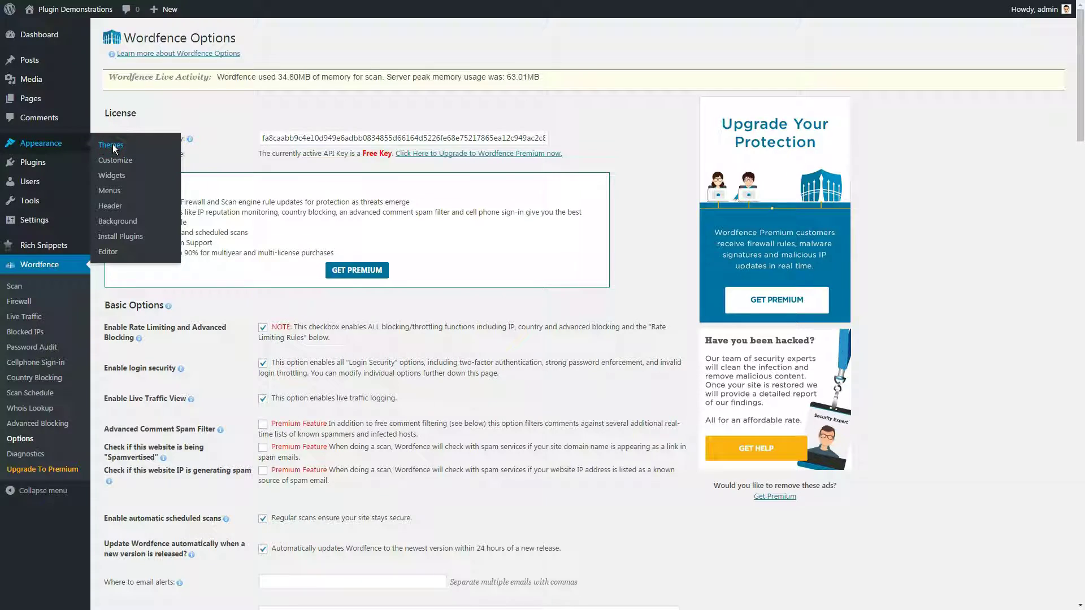
- Install and activate the Wordfence Security plugin from the Plugins section
{"action": "left_click", "coordinate": [113, 145]}
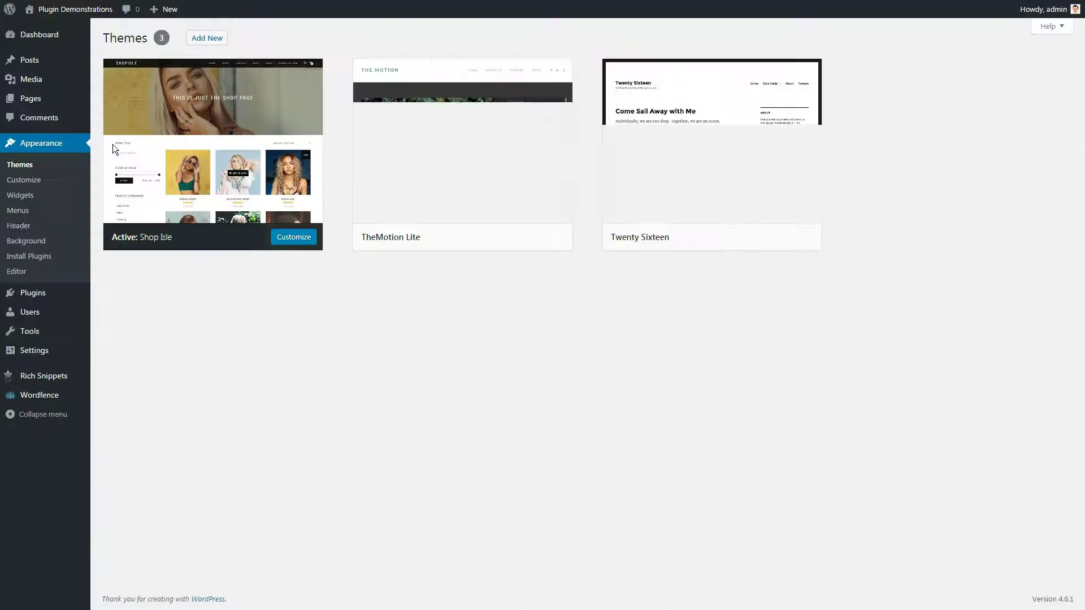
{"action": "mouse_move", "coordinate": [114, 149]}
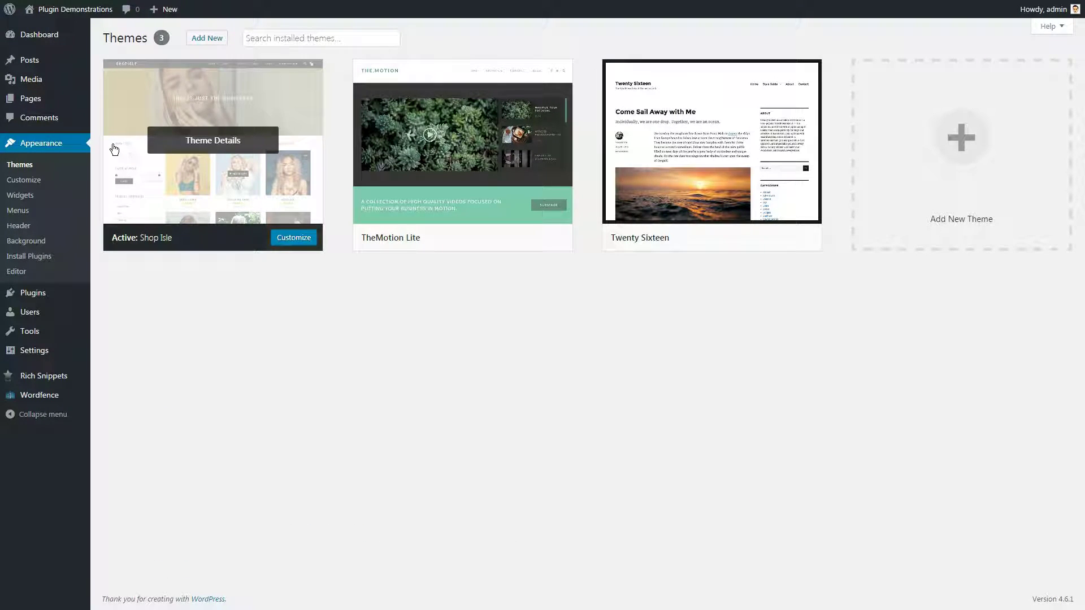
{"action": "mouse_move", "coordinate": [59, 293]}
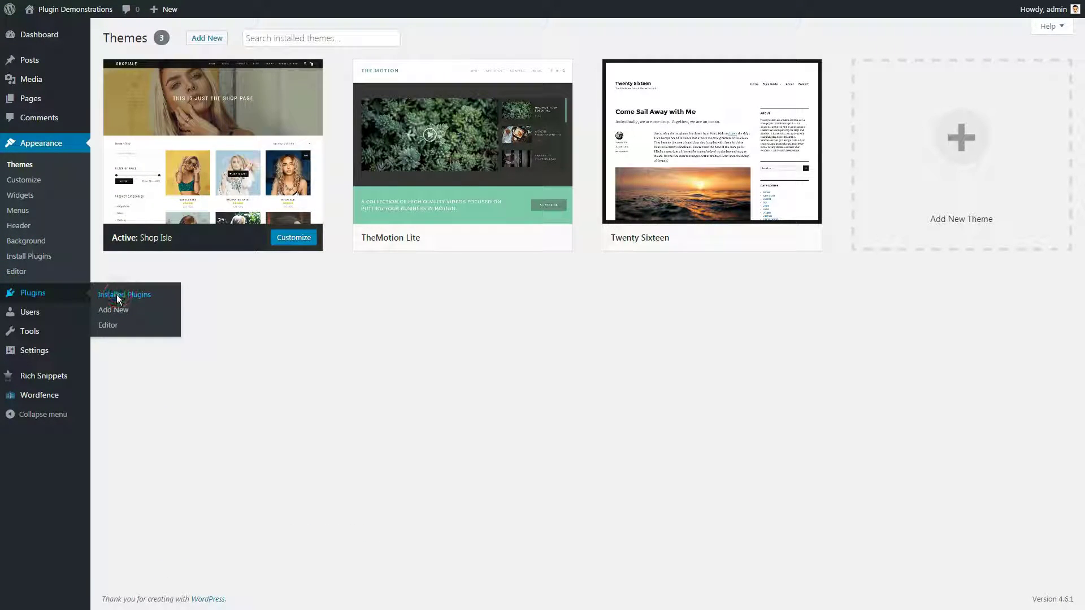
{"action": "left_click", "coordinate": [116, 294]}
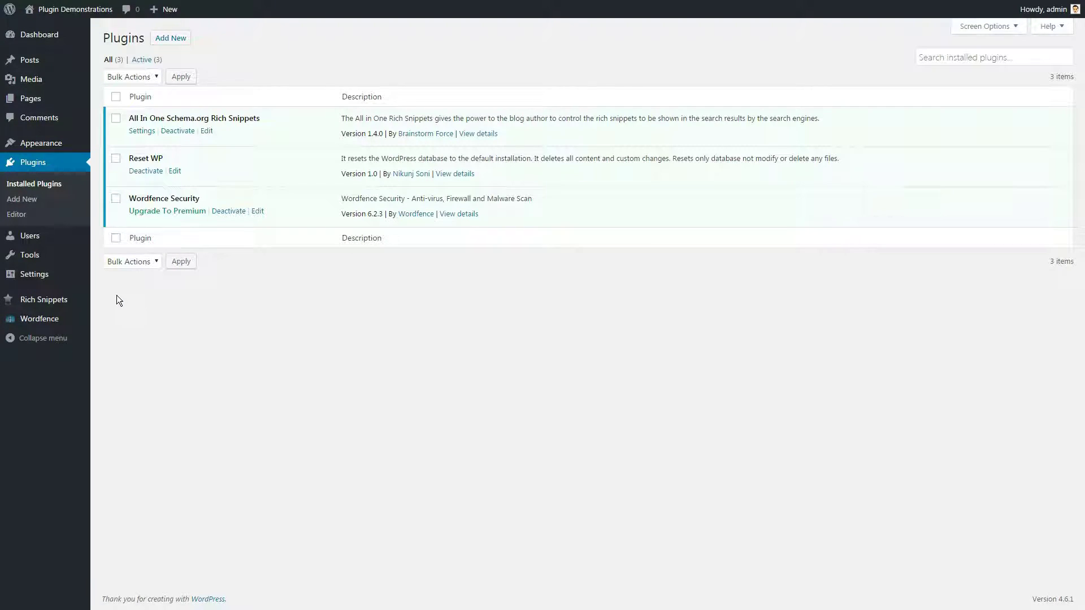
{"action": "mouse_move", "coordinate": [87, 320]}
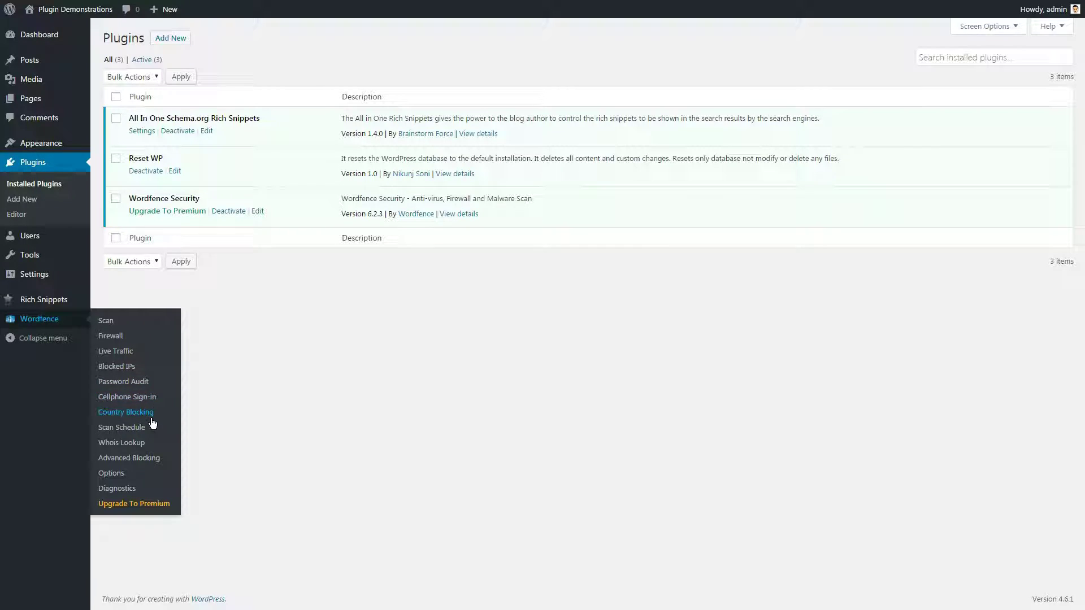
{"action": "left_click", "coordinate": [151, 459]}
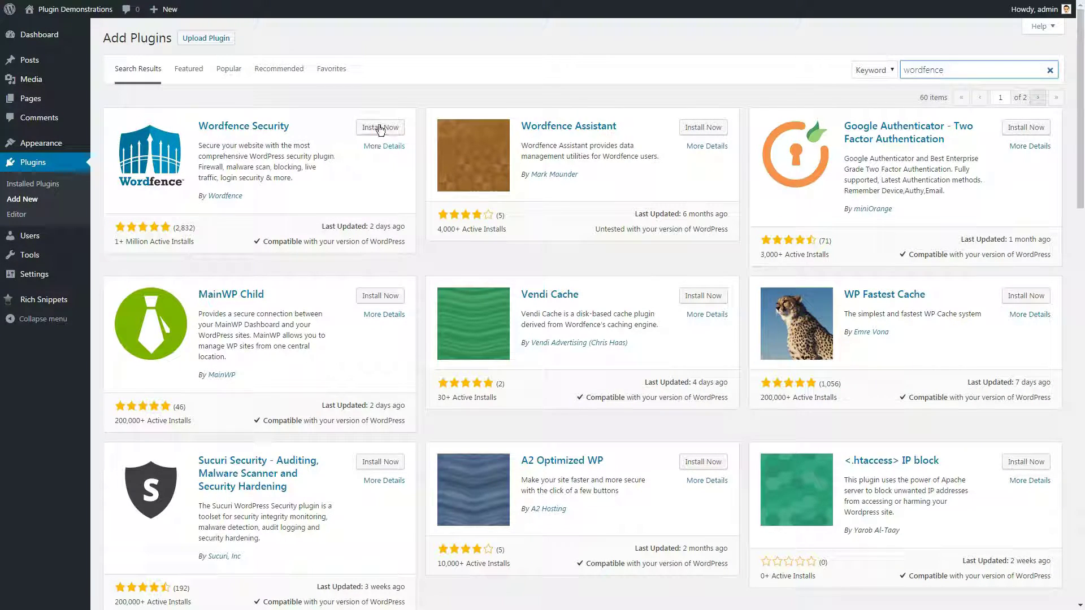
{"action": "left_click", "coordinate": [379, 127]}
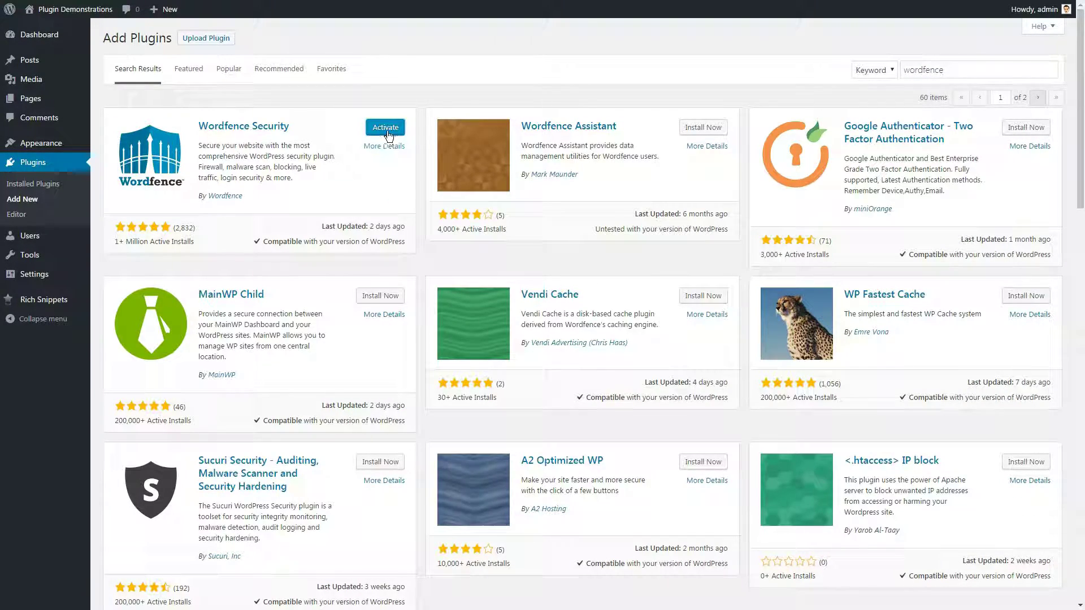
{"action": "left_click", "coordinate": [386, 126]}
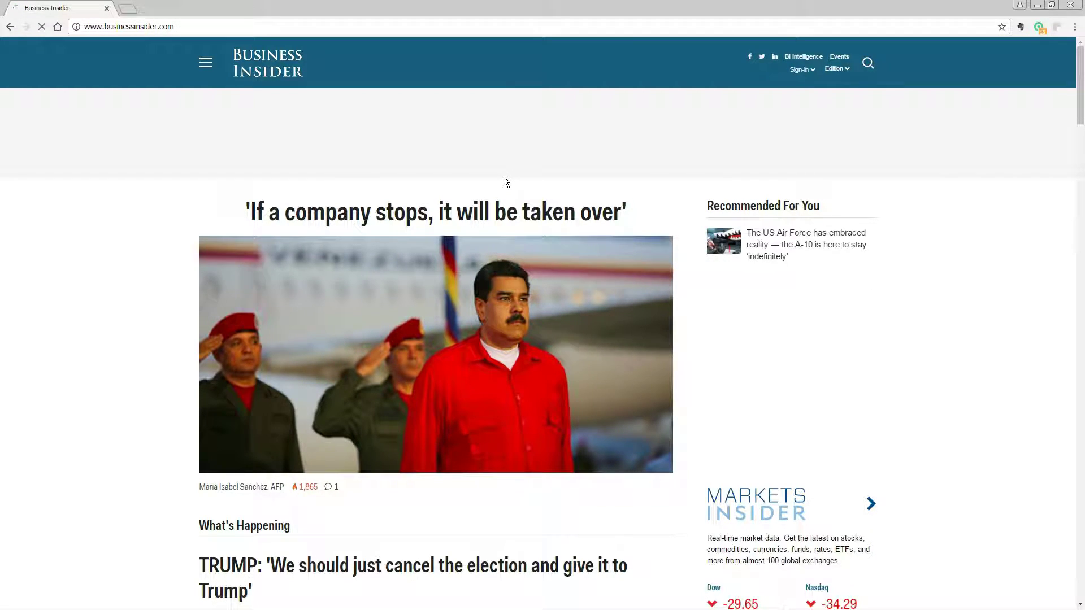
- Scroll the Business Insider homepage and open the secretary of state headline story
{"action": "scroll", "coordinate": [504, 178], "scroll_direction": "down", "scroll_amount": 6}
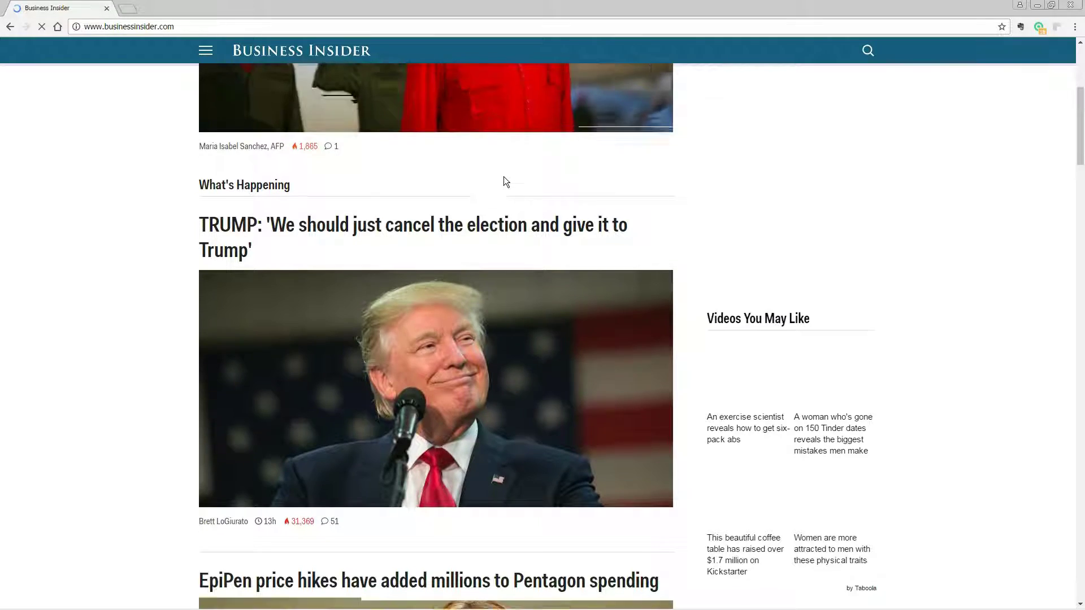
{"action": "scroll", "coordinate": [504, 176], "scroll_direction": "down", "scroll_amount": 10}
{"action": "scroll", "coordinate": [504, 181], "scroll_direction": "down", "scroll_amount": 13}
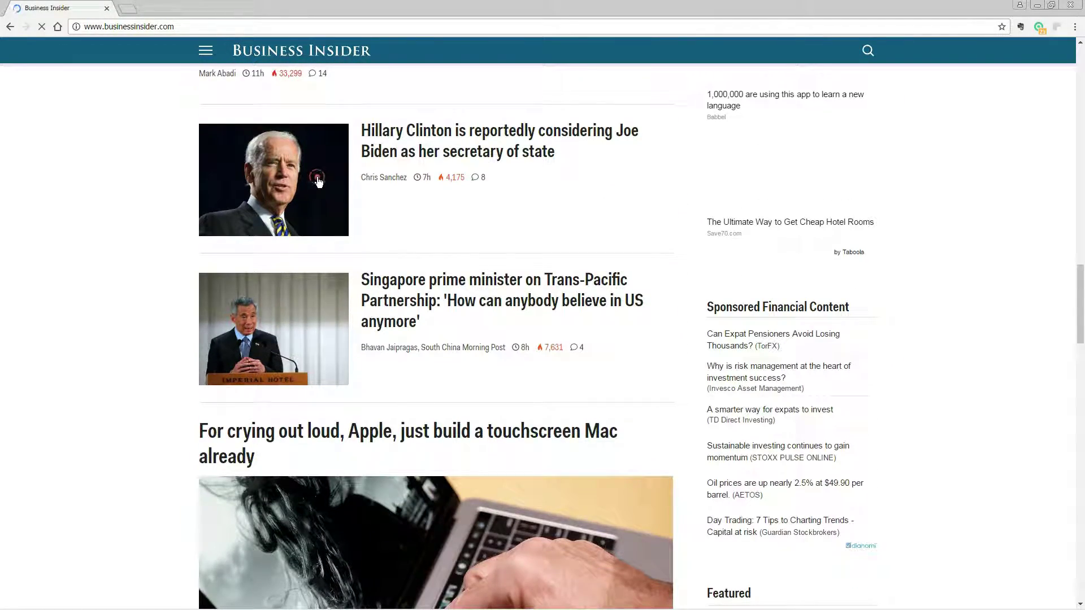
{"action": "left_click", "coordinate": [319, 182]}
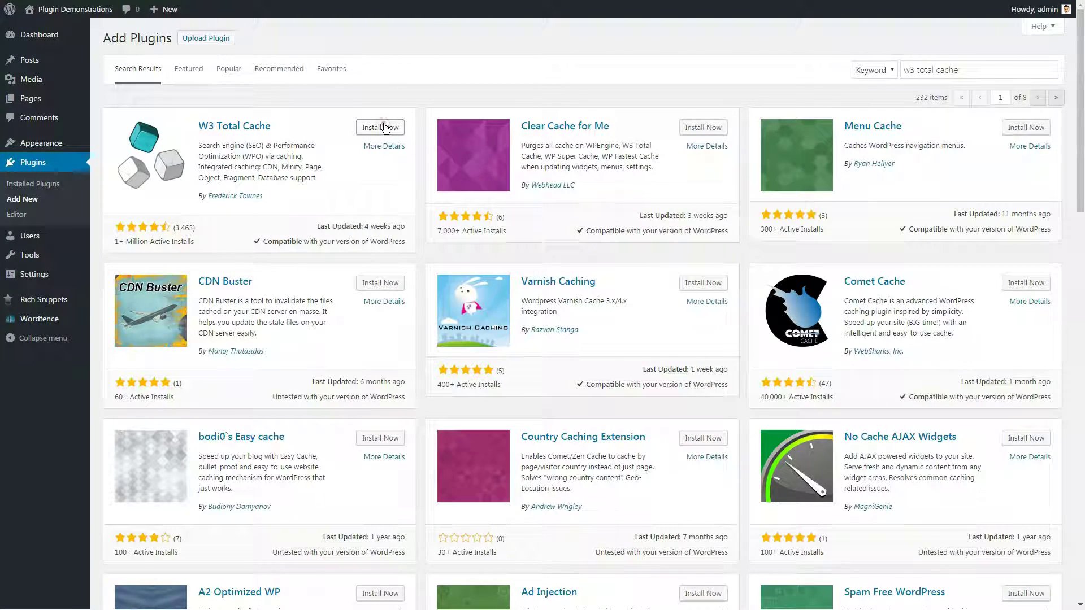
- Install W3 Total Cache from the search results and activate it
{"action": "left_click", "coordinate": [384, 128]}
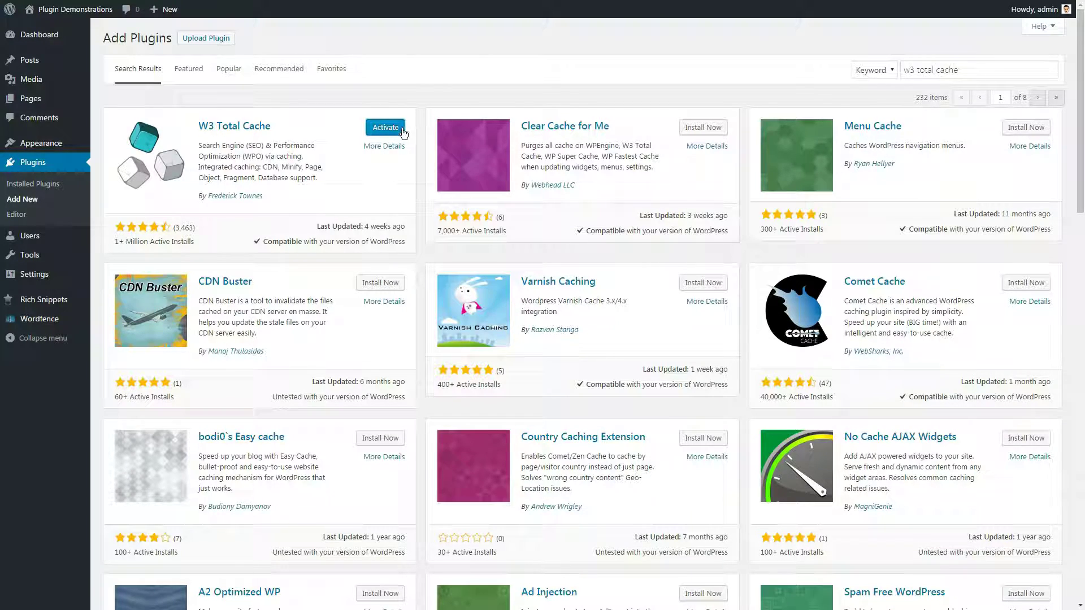
{"action": "left_click", "coordinate": [396, 128]}
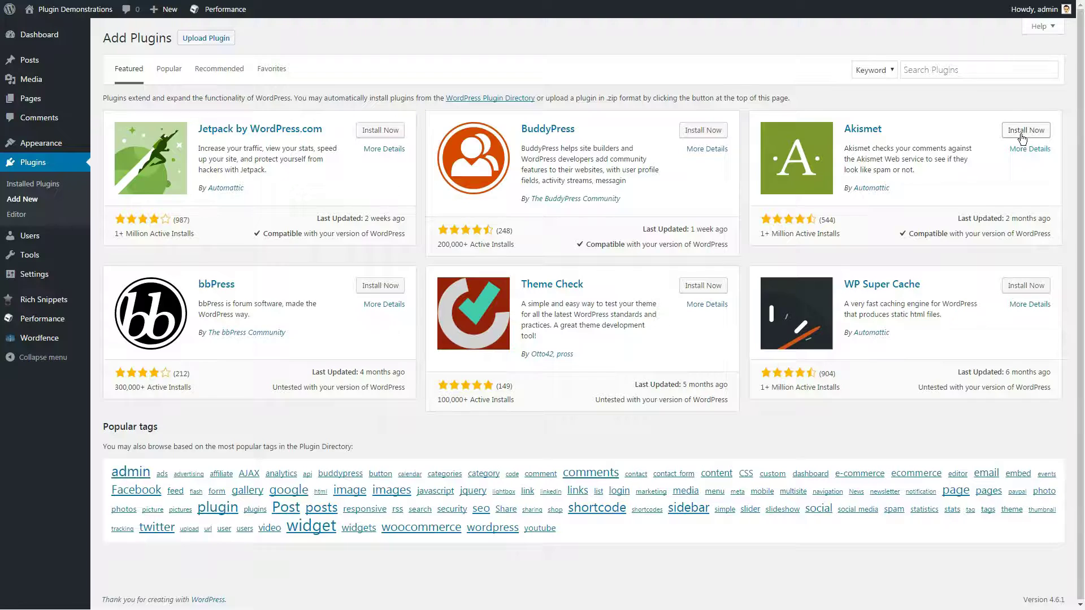
- Install and activate Akismet, then go to its account setup to get an API key
{"action": "left_click", "coordinate": [1023, 136]}
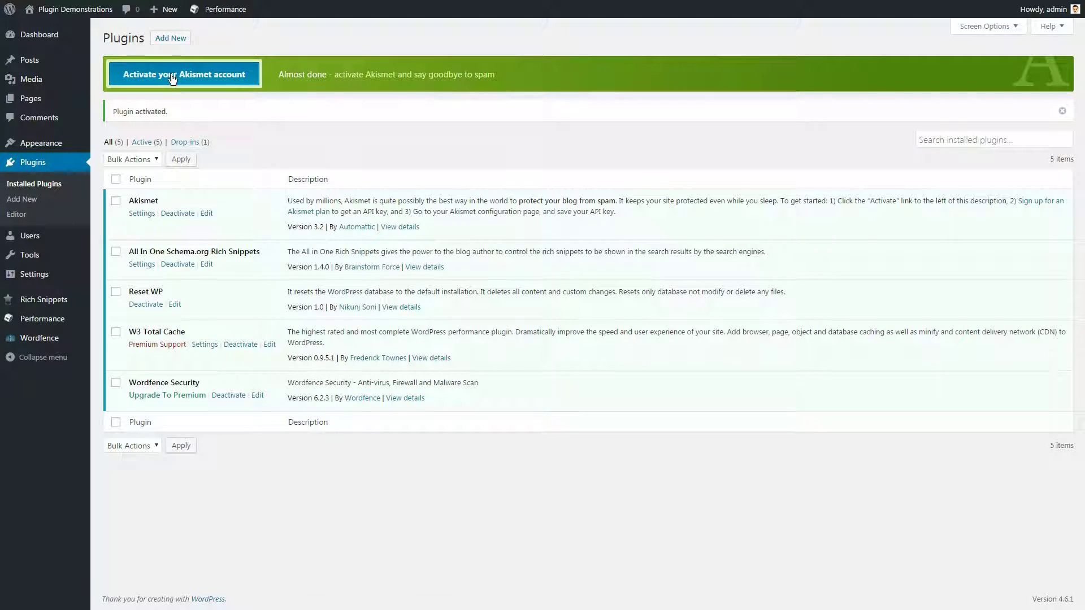
{"action": "left_click", "coordinate": [172, 77]}
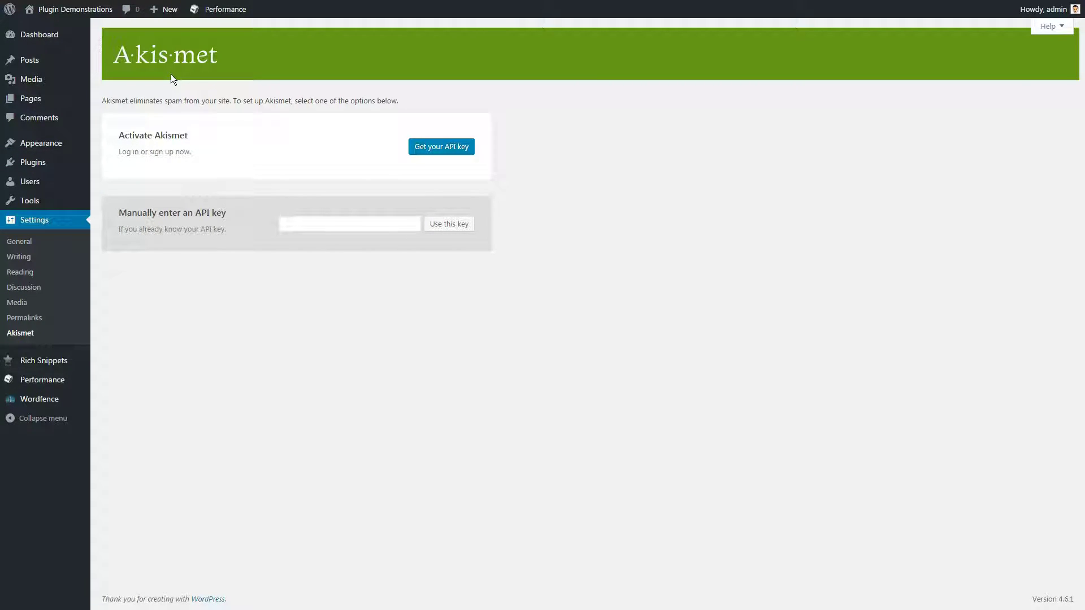
{"action": "left_click", "coordinate": [427, 150]}
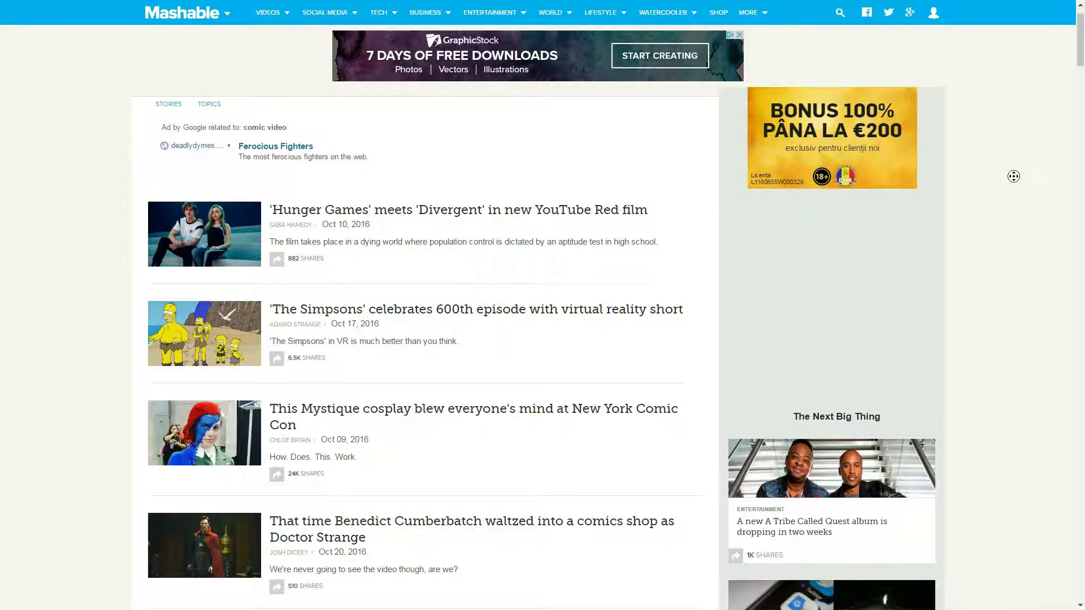
- Open the Simpsons 600th episode VR short article on Mashable and scroll through it
{"action": "middle_click", "coordinate": [1013, 176]}
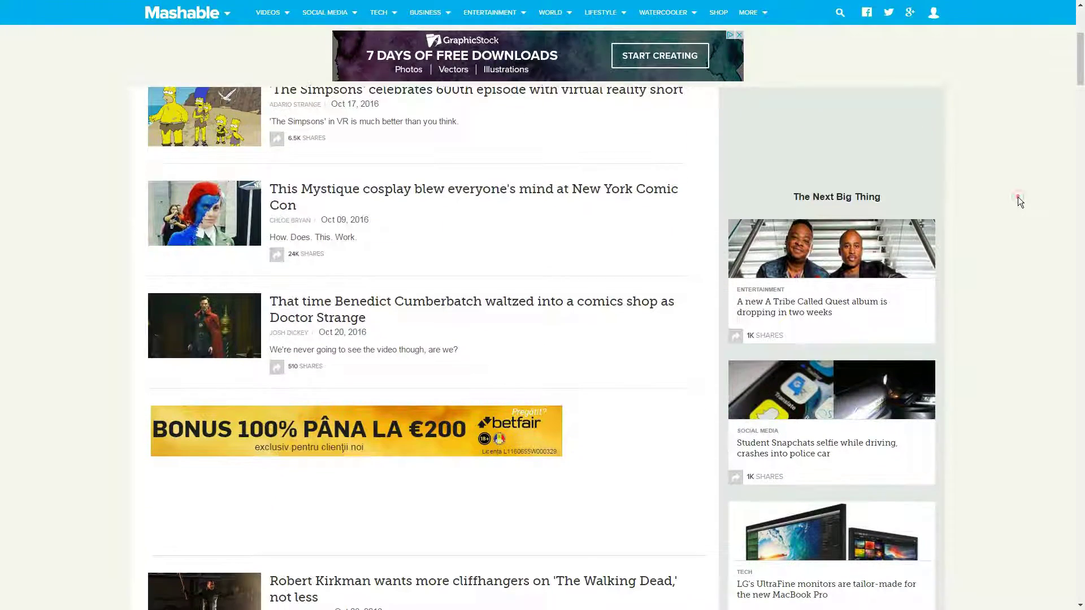
{"action": "left_click", "coordinate": [1018, 195]}
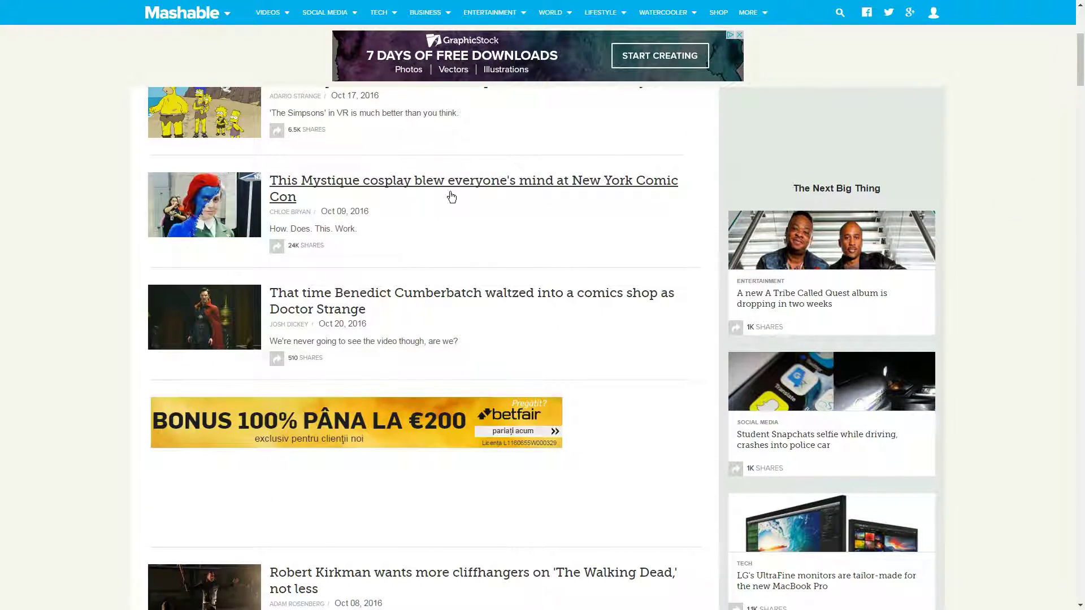
{"action": "scroll", "coordinate": [356, 133], "scroll_direction": "up", "scroll_amount": 1}
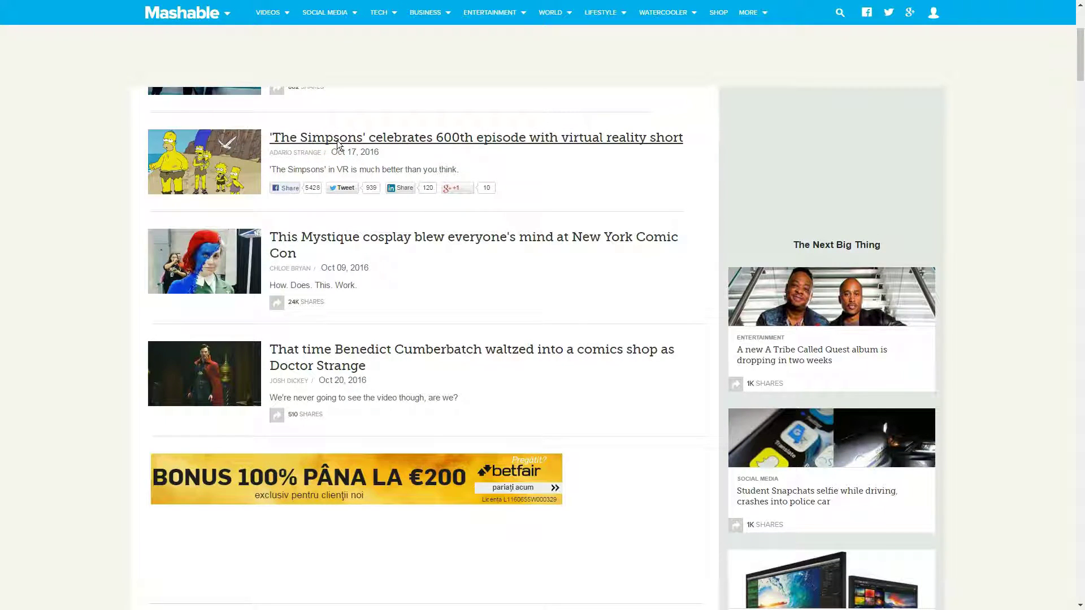
{"action": "left_click", "coordinate": [338, 143]}
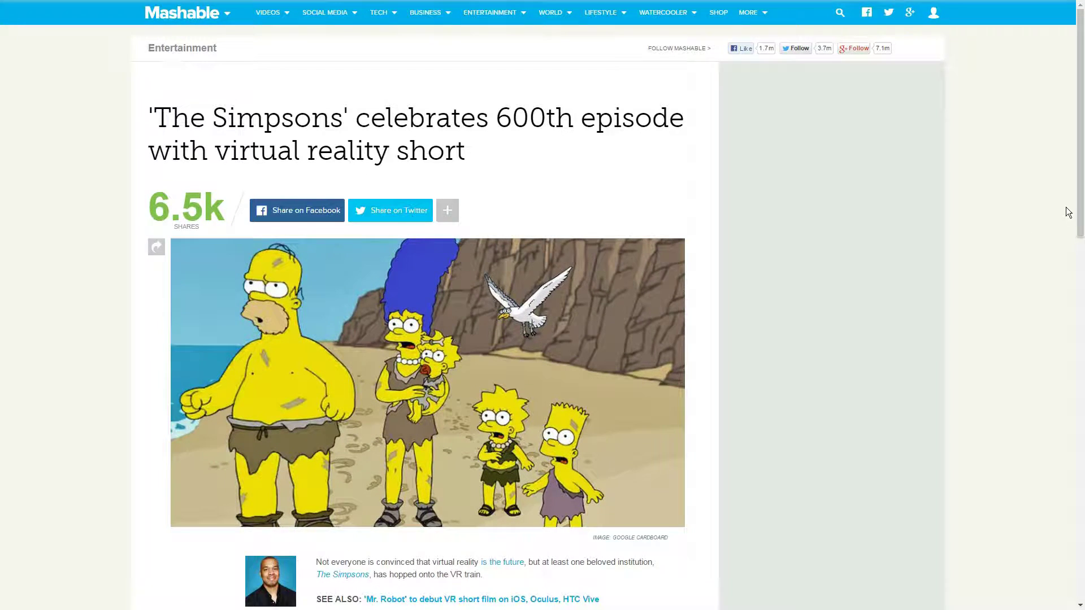
{"action": "scroll", "coordinate": [869, 276], "scroll_direction": "down", "scroll_amount": 8}
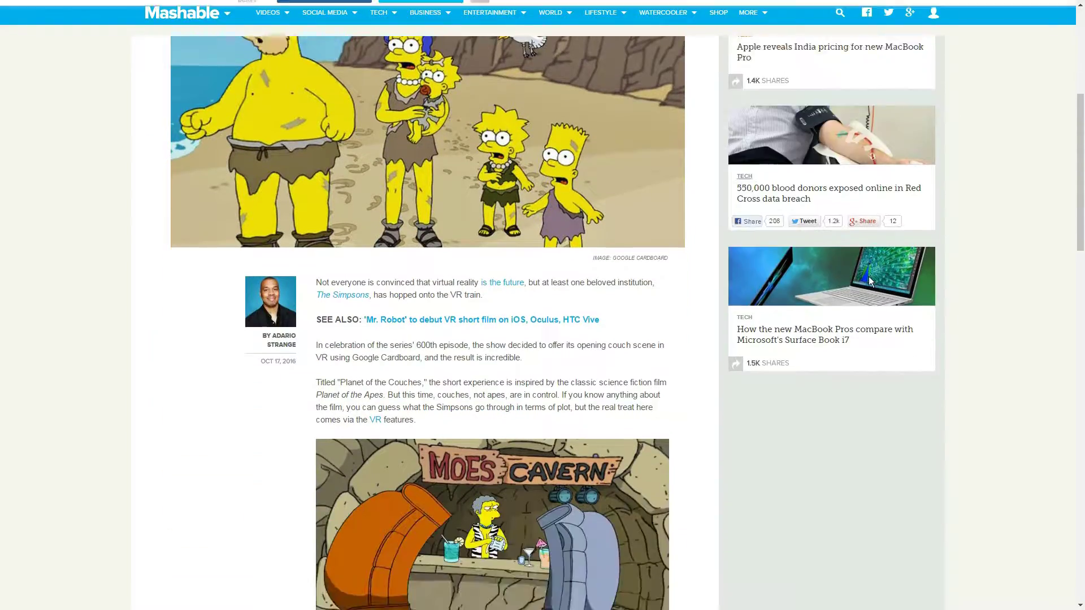
{"action": "scroll", "coordinate": [867, 277], "scroll_direction": "down", "scroll_amount": 14}
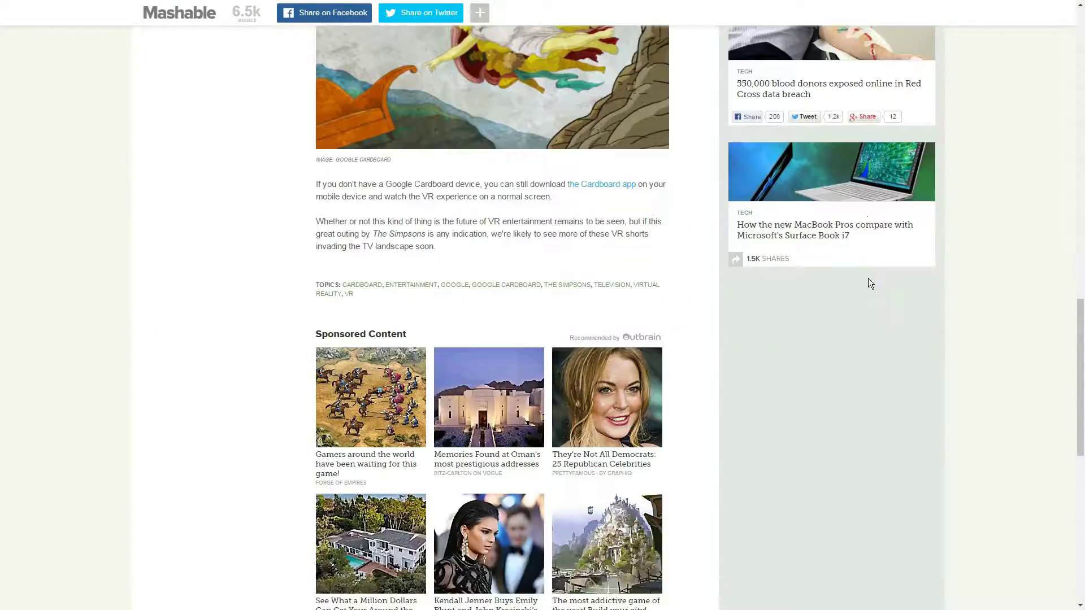
{"action": "scroll", "coordinate": [868, 278], "scroll_direction": "down", "scroll_amount": 7}
{"action": "scroll", "coordinate": [867, 278], "scroll_direction": "up", "scroll_amount": 7}
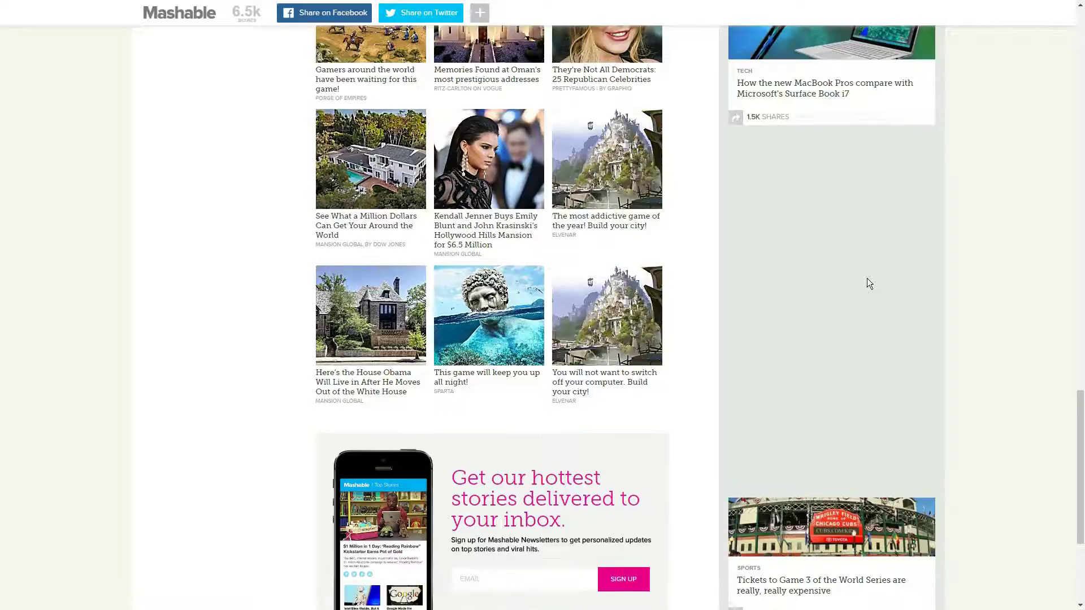
{"action": "scroll", "coordinate": [867, 278], "scroll_direction": "up", "scroll_amount": 20}
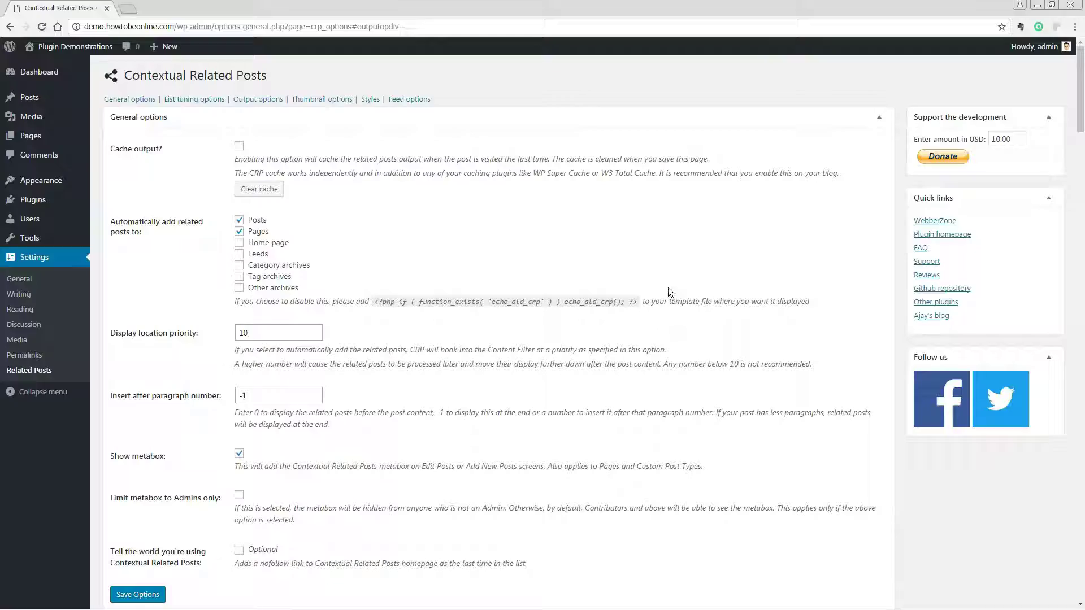
- Review the Related Posts settings, then open the free SEO tools related post under the article
{"action": "middle_click", "coordinate": [663, 270]}
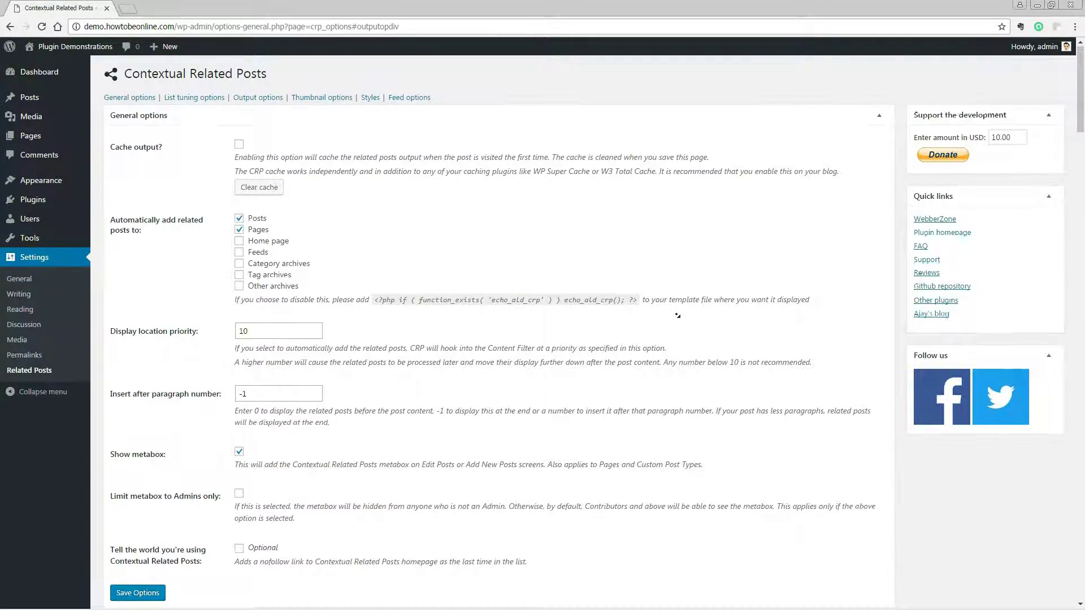
{"action": "scroll", "coordinate": [662, 270], "scroll_direction": "down", "scroll_amount": 3}
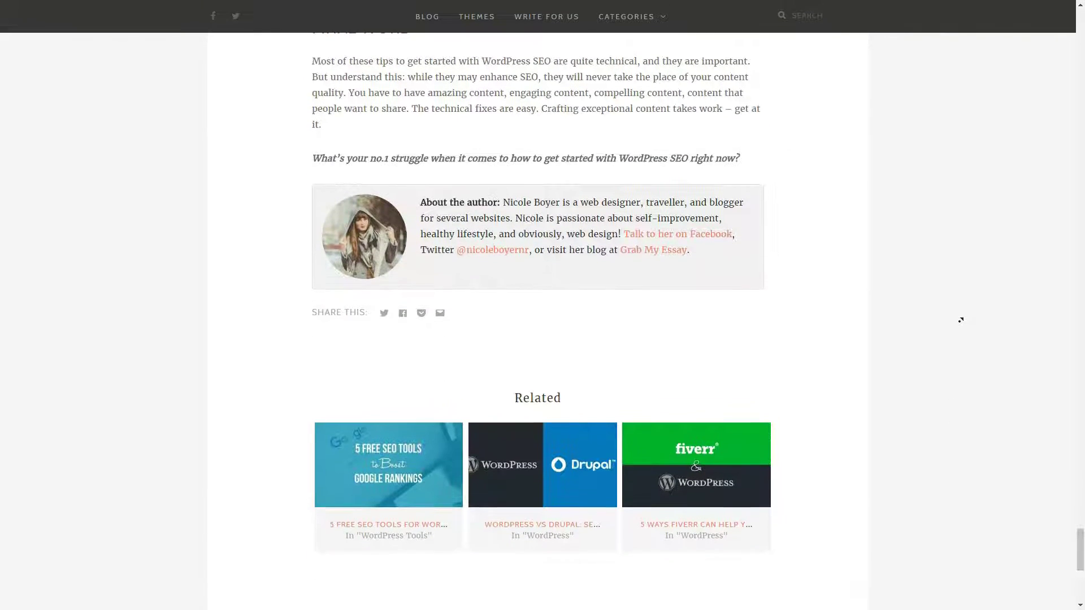
{"action": "left_click", "coordinate": [959, 318]}
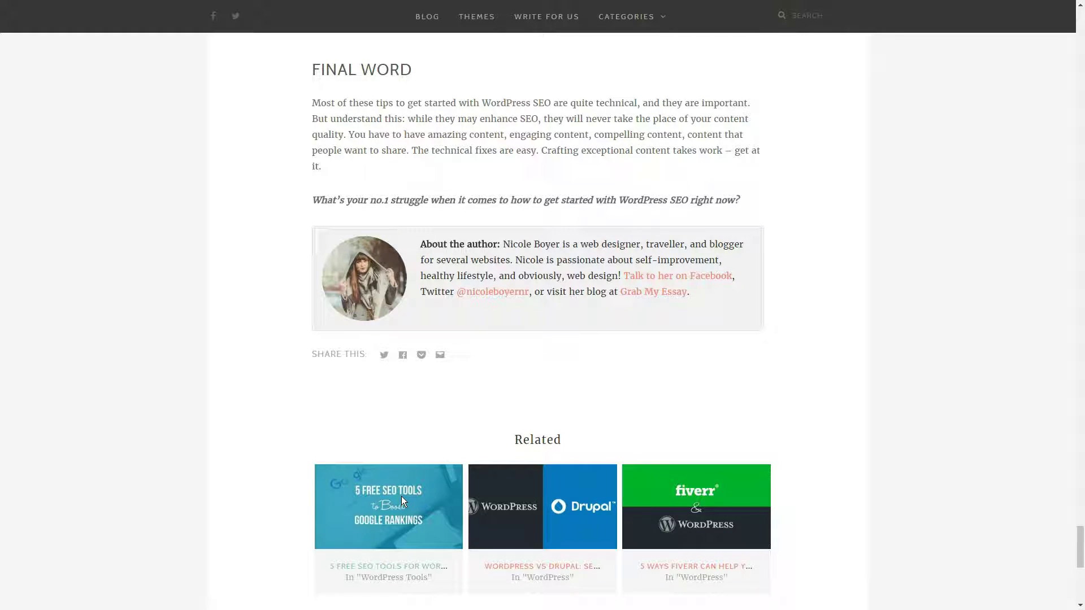
{"action": "scroll", "coordinate": [1007, 339], "scroll_direction": "down", "scroll_amount": 8}
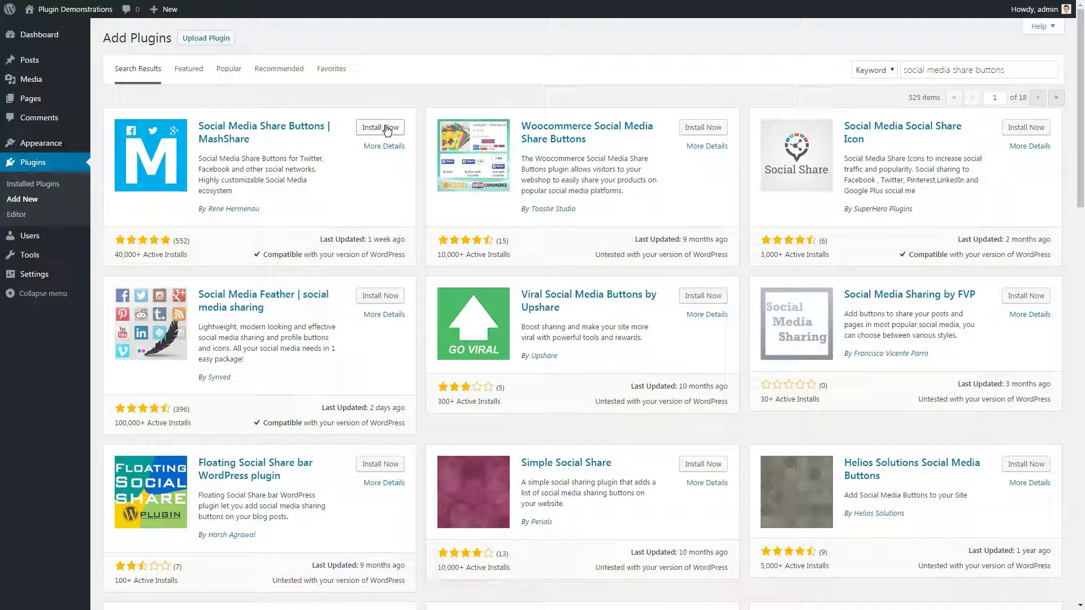
- Install MashShare from the Add Plugins results
{"action": "left_click", "coordinate": [378, 127]}
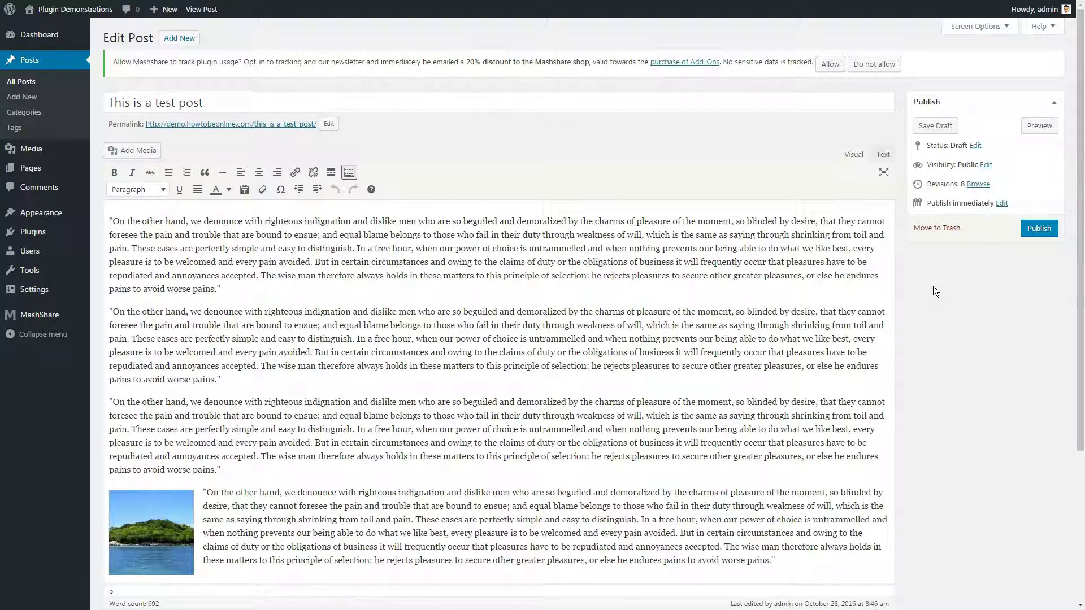
{"action": "left_click", "coordinate": [927, 347]}
{"action": "scroll", "coordinate": [791, 334], "scroll_direction": "down", "scroll_amount": 3}
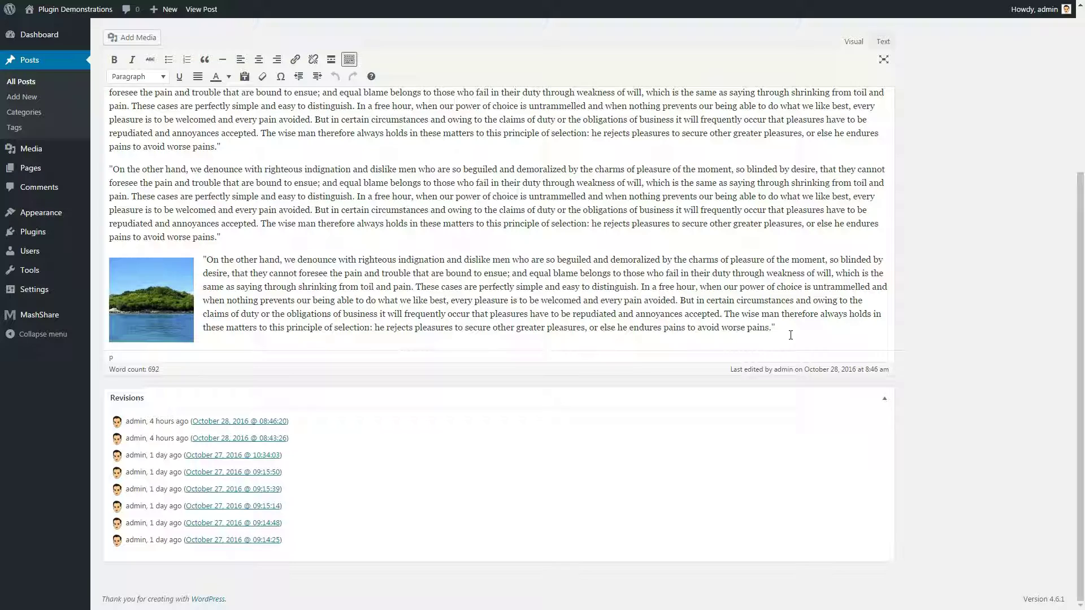
{"action": "left_click_drag", "start_coordinate": [273, 526], "coordinate": [116, 416]}
{"action": "left_click", "coordinate": [355, 482]}
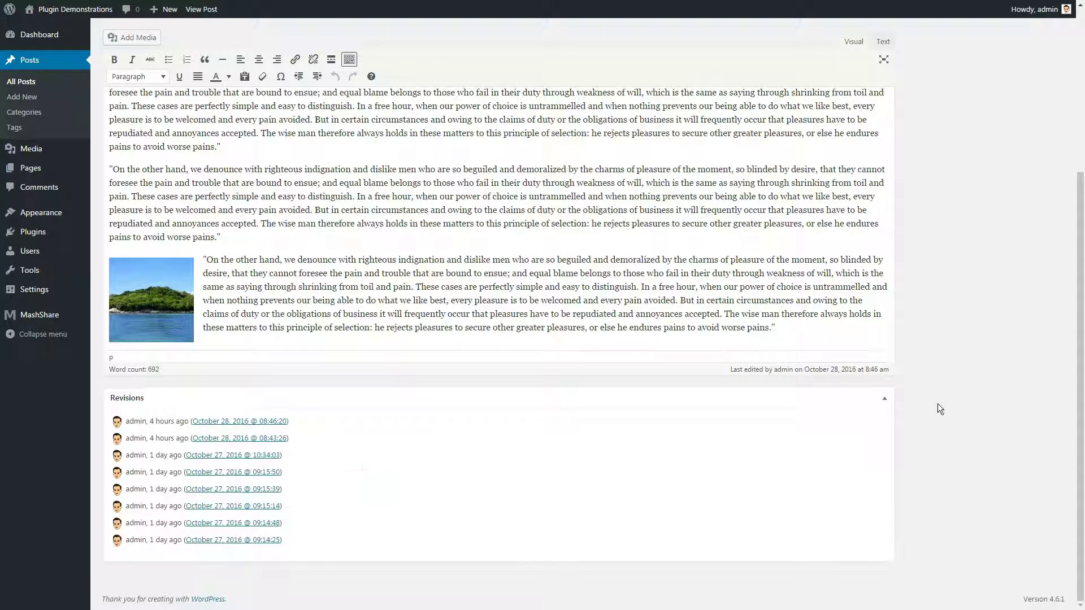